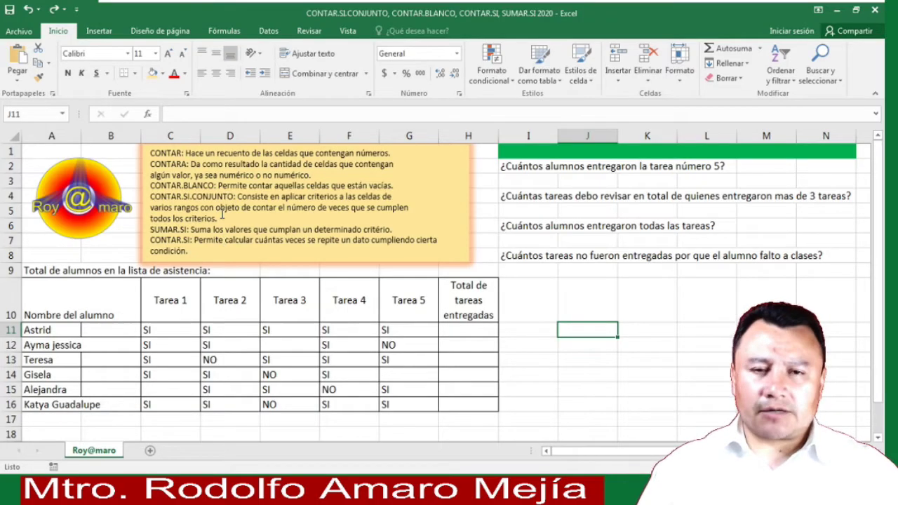
- Fill the header row A10:H10 with light gold and angle the Tarea 1 to Tarea 5 headings diagonally upward
{"action": "left_click_drag", "start_coordinate": [453, 312], "coordinate": [62, 304]}
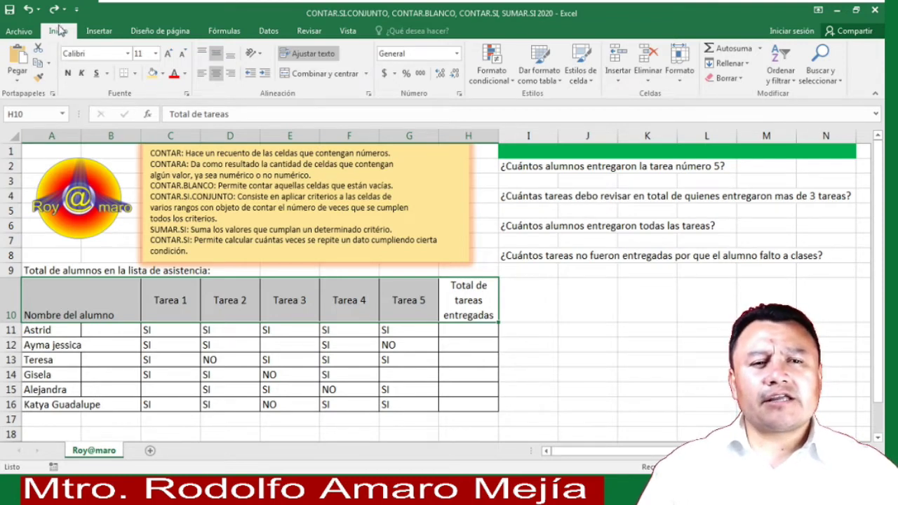
{"action": "left_click", "coordinate": [151, 74]}
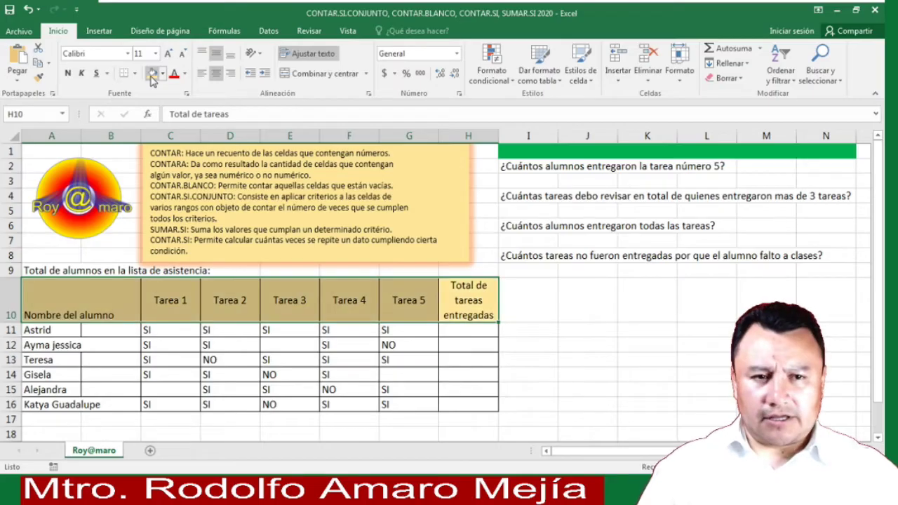
{"action": "left_click_drag", "start_coordinate": [158, 311], "coordinate": [405, 311]}
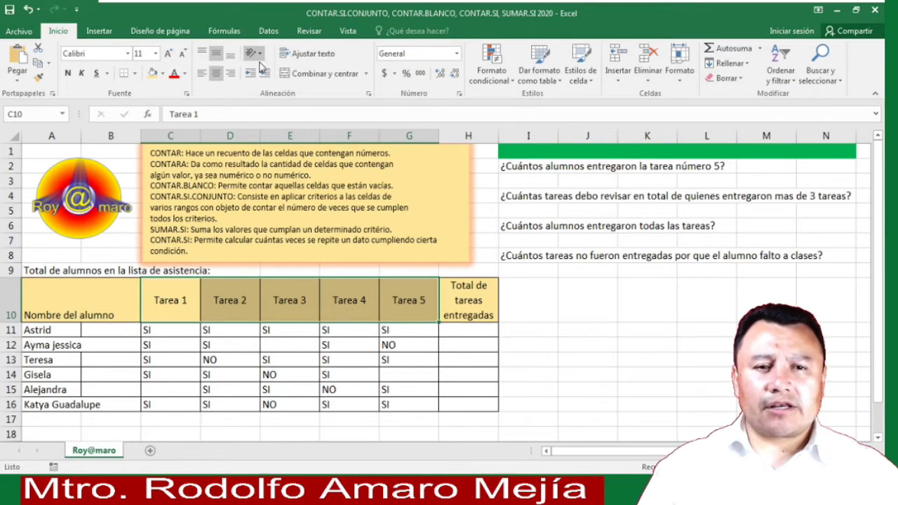
{"action": "left_click", "coordinate": [309, 73]}
- Shorten the heading in H10 to "Total"
{"action": "left_click", "coordinate": [482, 307]}
{"action": "double_click", "coordinate": [482, 307]}
{"action": "key", "text": "Down"}
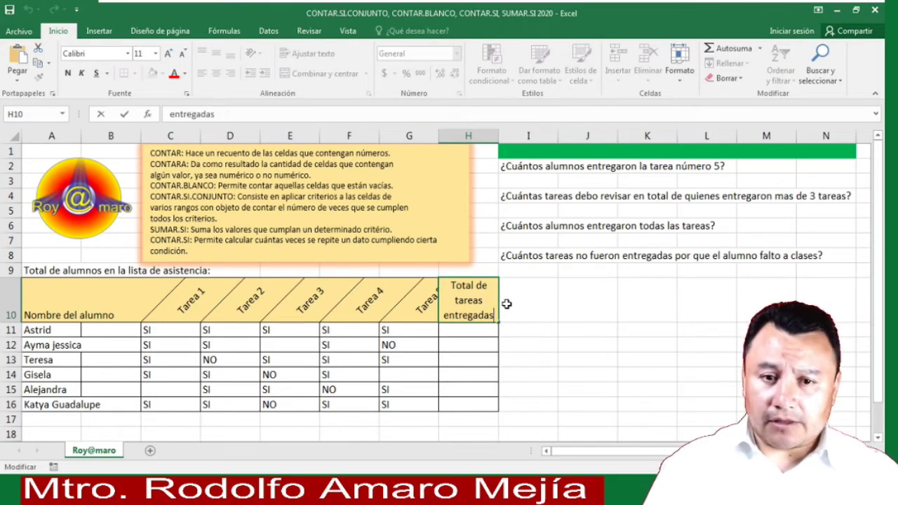
{"action": "key", "text": "BackSpace"}
{"action": "key", "text": "BackSpace"}
{"action": "key", "text": "BackSpace"}
{"action": "key", "text": "BackSpace"}
{"action": "key", "text": "BackSpace"}
{"action": "key", "text": "BackSpace"}
{"action": "key", "text": "BackSpace"}
{"action": "key", "text": "BackSpace"}
{"action": "key", "text": "BackSpace"}
{"action": "key", "text": "BackSpace"}
{"action": "key", "text": "BackSpace"}
{"action": "key", "text": "BackSpace"}
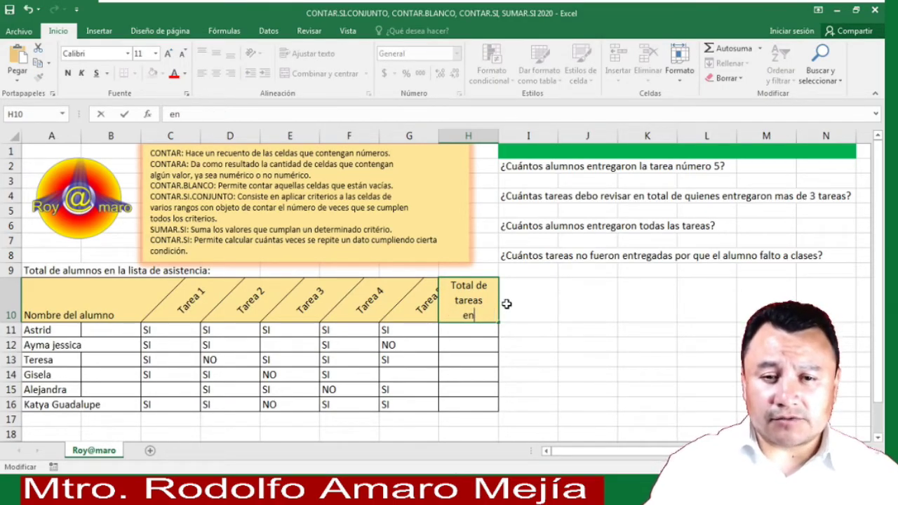
{"action": "key", "text": "BackSpace"}
{"action": "key", "text": "BackSpace"}
{"action": "key", "text": "BackSpace"}
{"action": "key", "text": "BackSpace"}
{"action": "key", "text": "BackSpace"}
{"action": "key", "text": "BackSpace"}
{"action": "key", "text": "BackSpace"}
{"action": "key", "text": "BackSpace"}
{"action": "key", "text": "BackSpace"}
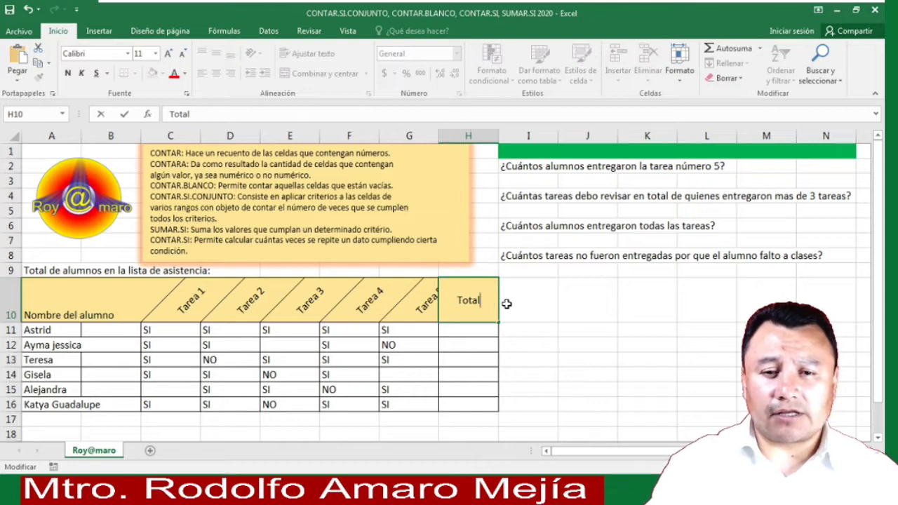
{"action": "key", "text": "Return"}
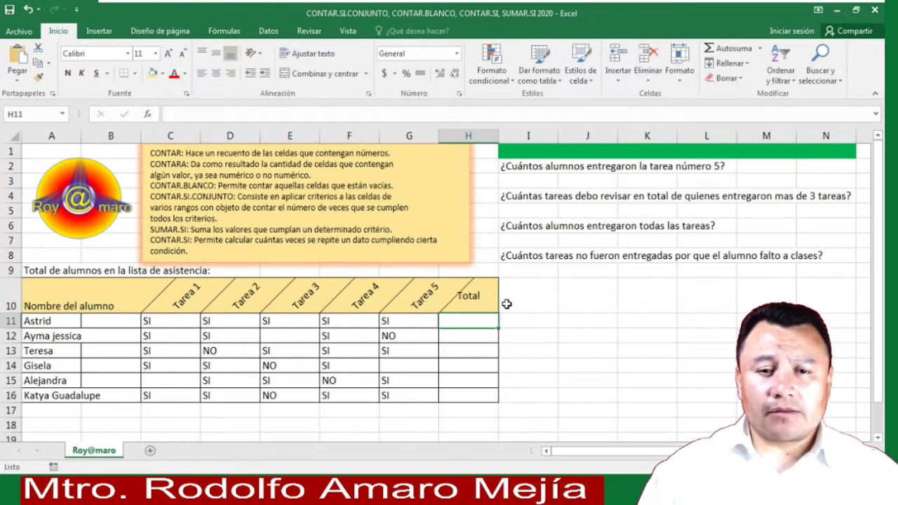
- Align the Total heading in H10 to the bottom and right of its cell
{"action": "left_click", "coordinate": [490, 302]}
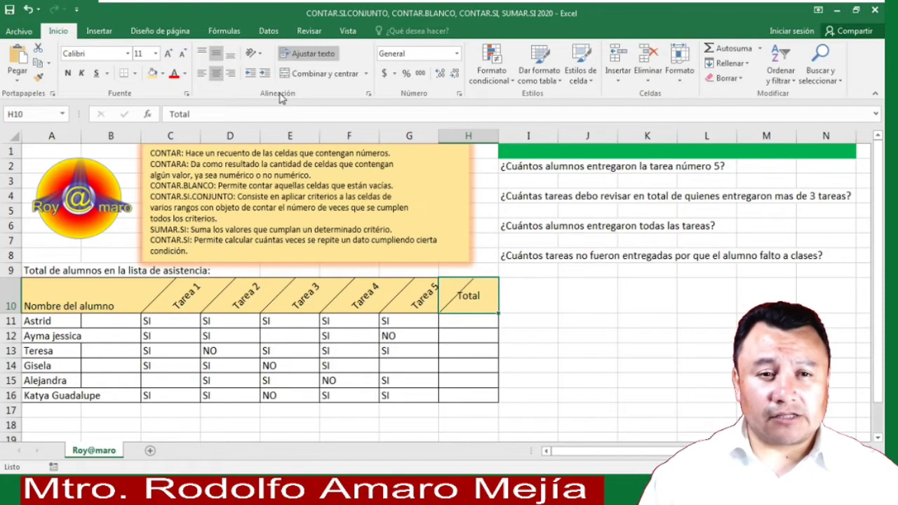
{"action": "left_click", "coordinate": [232, 54]}
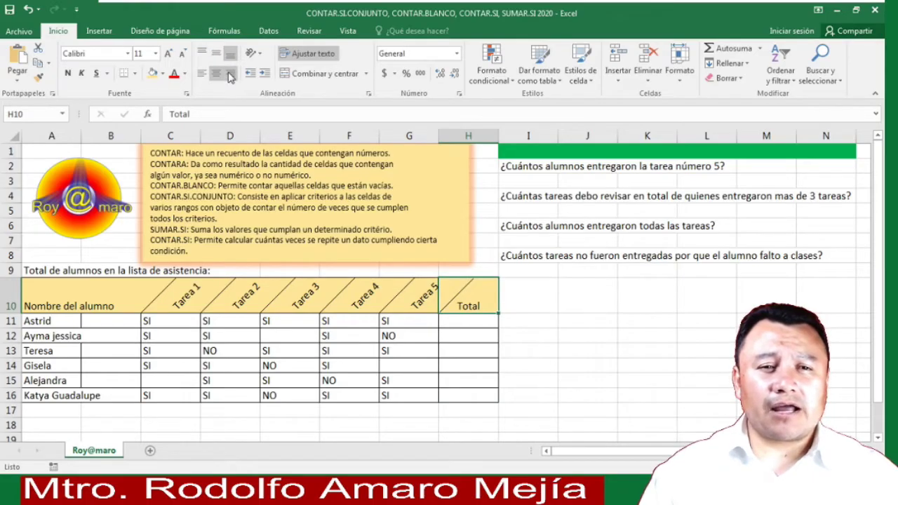
{"action": "left_click", "coordinate": [230, 75]}
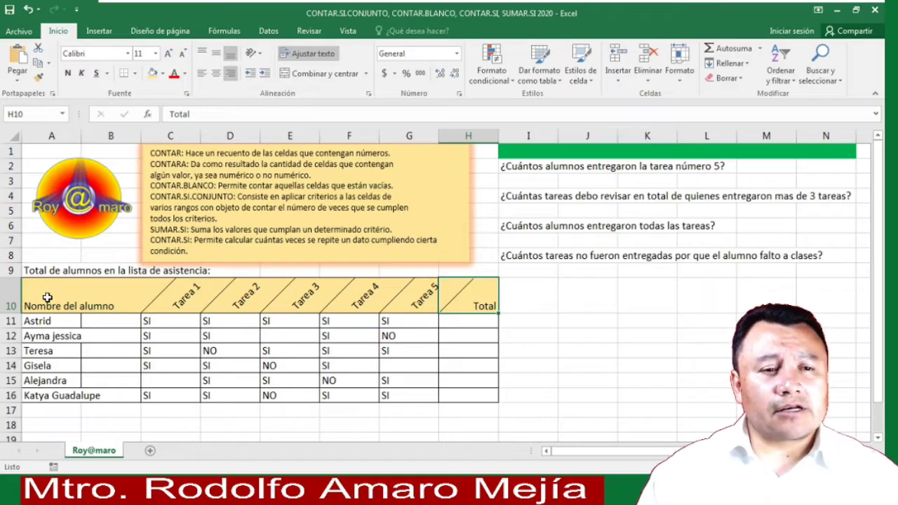
- Merge and center the "Nombre del alumno" heading across A10:B10 and align it to the middle vertically
{"action": "left_click_drag", "start_coordinate": [47, 298], "coordinate": [101, 298]}
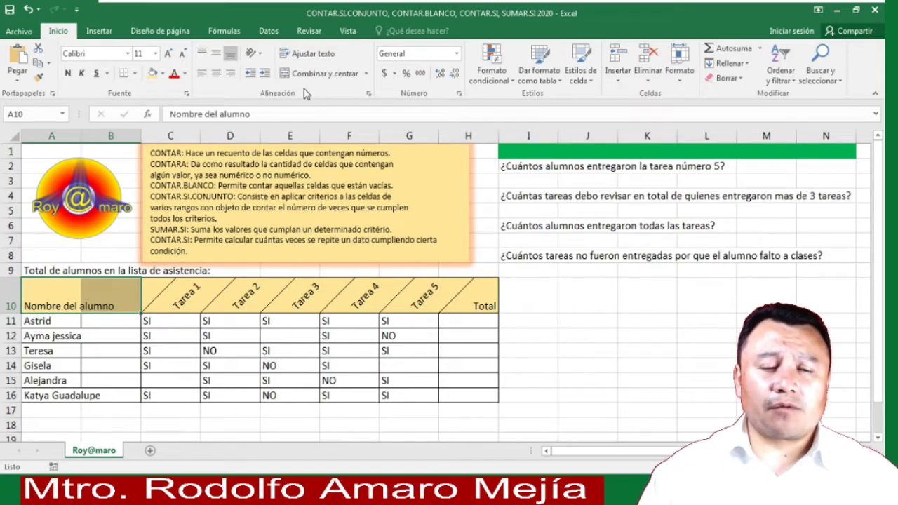
{"action": "left_click", "coordinate": [324, 74]}
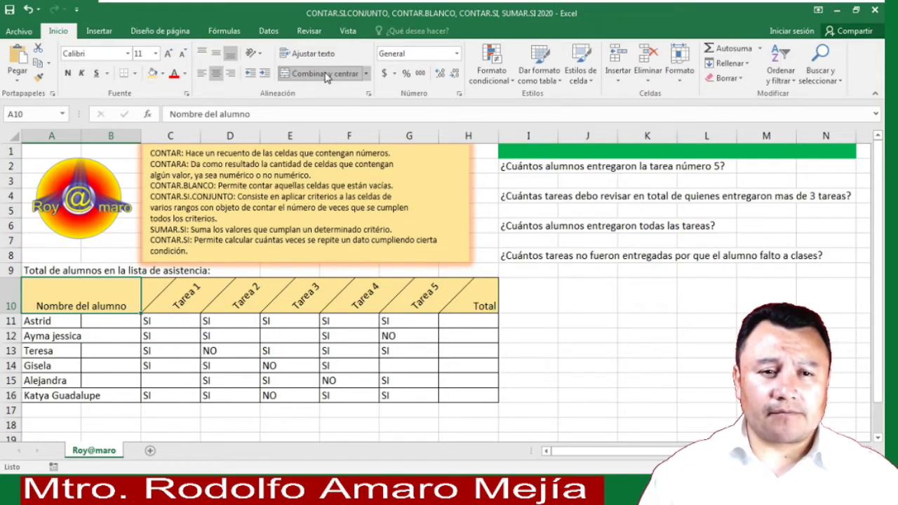
{"action": "left_click", "coordinate": [216, 56]}
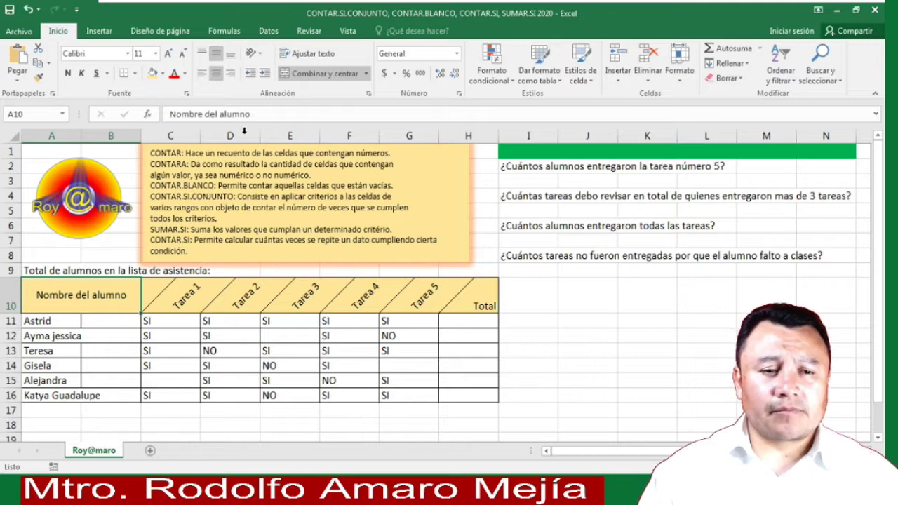
{"action": "key", "text": "ctrl+c"}
- Merge columns A and B separately in each student row from 11 to 16, and left-align the names
{"action": "left_click", "coordinate": [52, 320]}
{"action": "left_click_drag", "start_coordinate": [52, 321], "coordinate": [102, 321]}
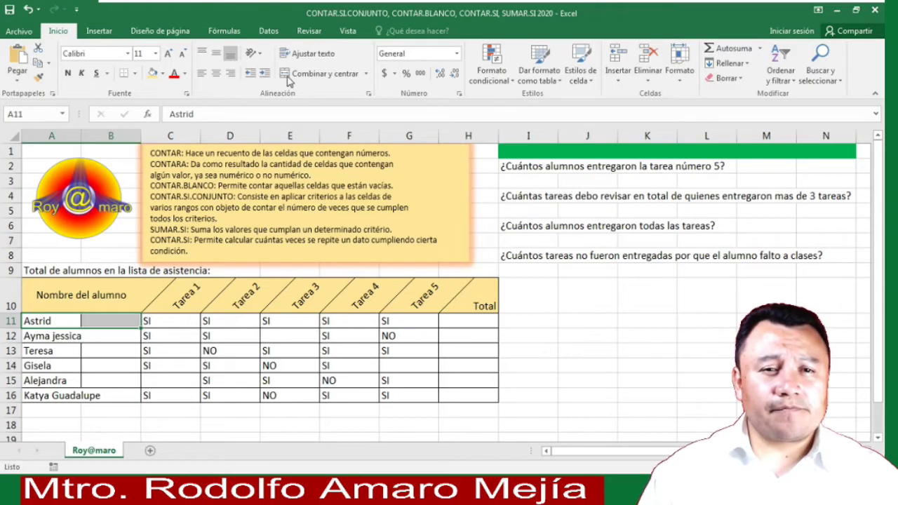
{"action": "left_click", "coordinate": [325, 74]}
{"action": "left_click_drag", "start_coordinate": [44, 336], "coordinate": [105, 336]}
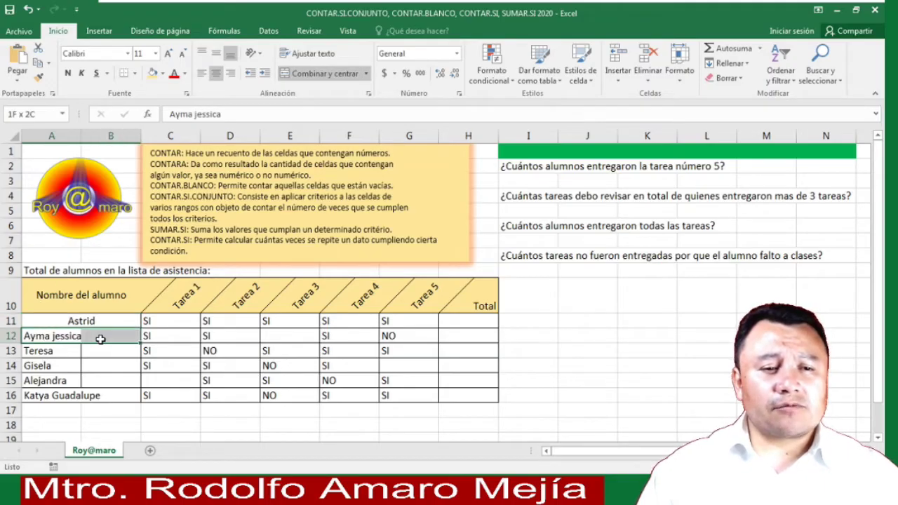
{"action": "left_click", "coordinate": [325, 74]}
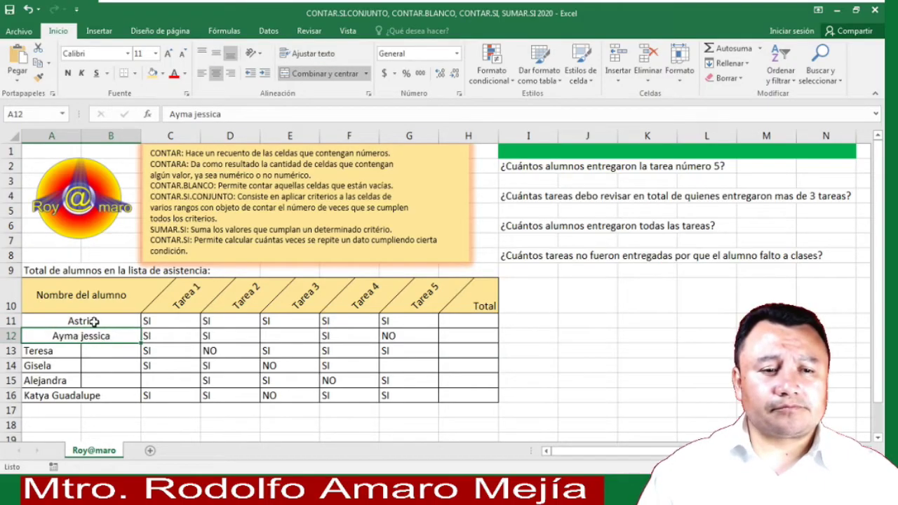
{"action": "left_click_drag", "start_coordinate": [70, 349], "coordinate": [97, 348]}
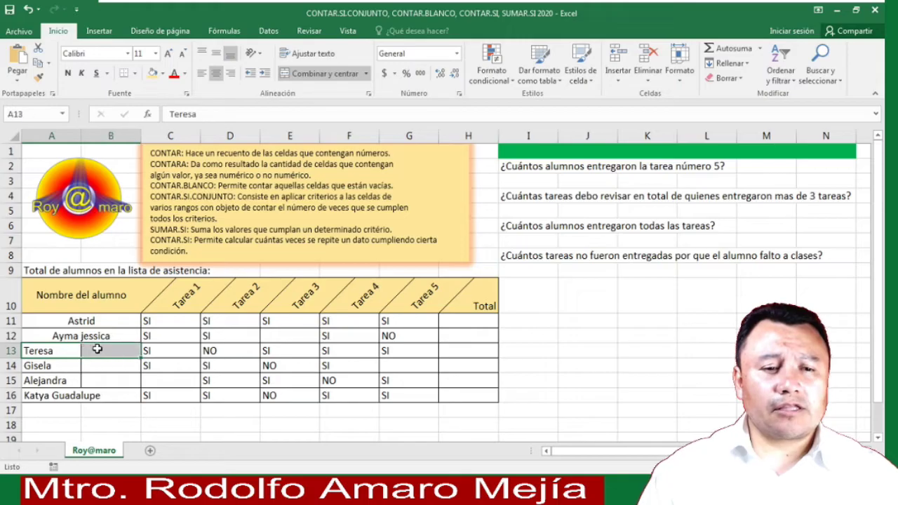
{"action": "left_click", "coordinate": [303, 74]}
{"action": "left_click", "coordinate": [68, 363]}
{"action": "left_click_drag", "start_coordinate": [68, 363], "coordinate": [99, 364]}
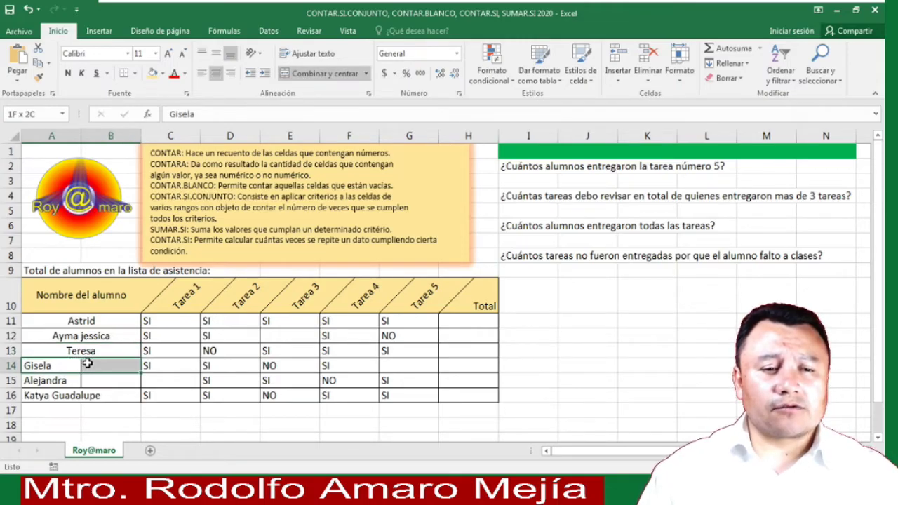
{"action": "left_click", "coordinate": [325, 73]}
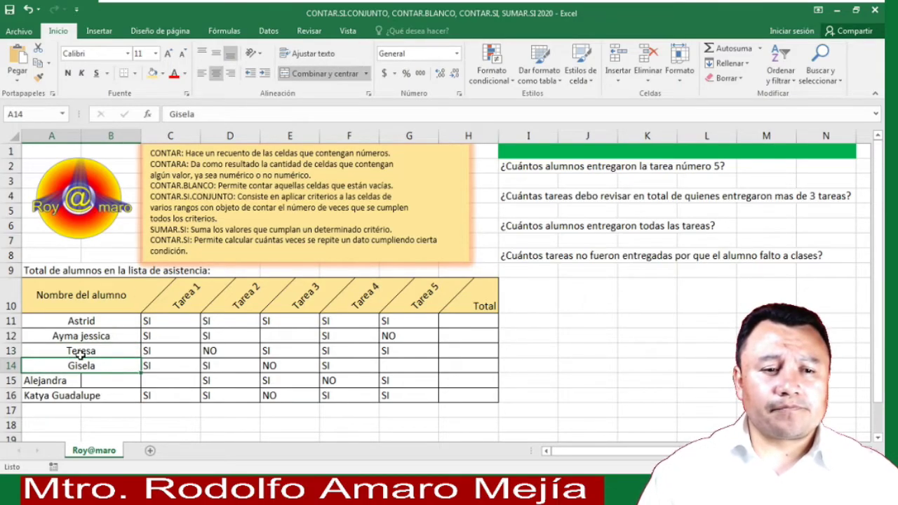
{"action": "left_click_drag", "start_coordinate": [70, 380], "coordinate": [113, 381]}
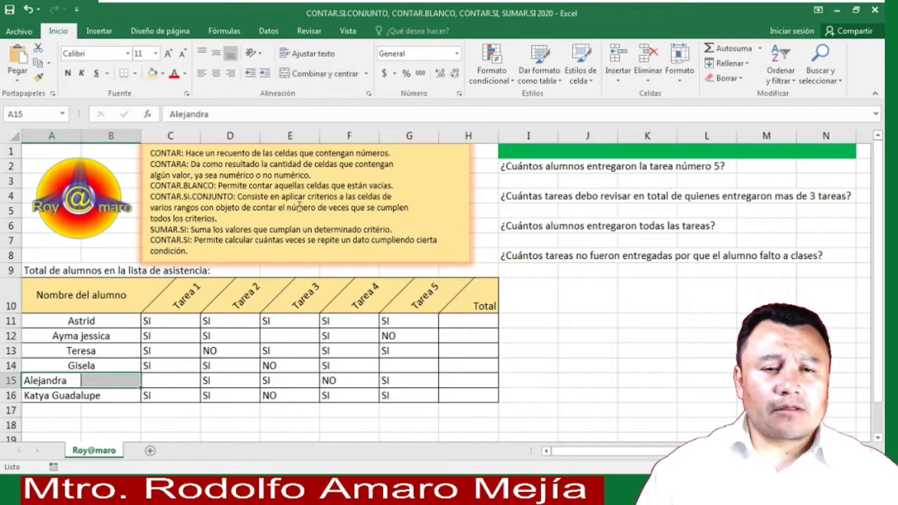
{"action": "left_click", "coordinate": [337, 74]}
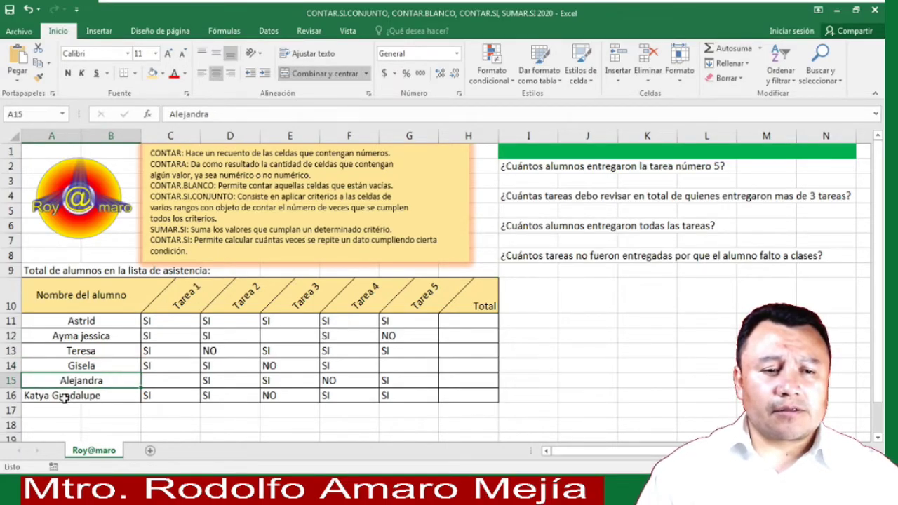
{"action": "left_click_drag", "start_coordinate": [66, 399], "coordinate": [89, 398]}
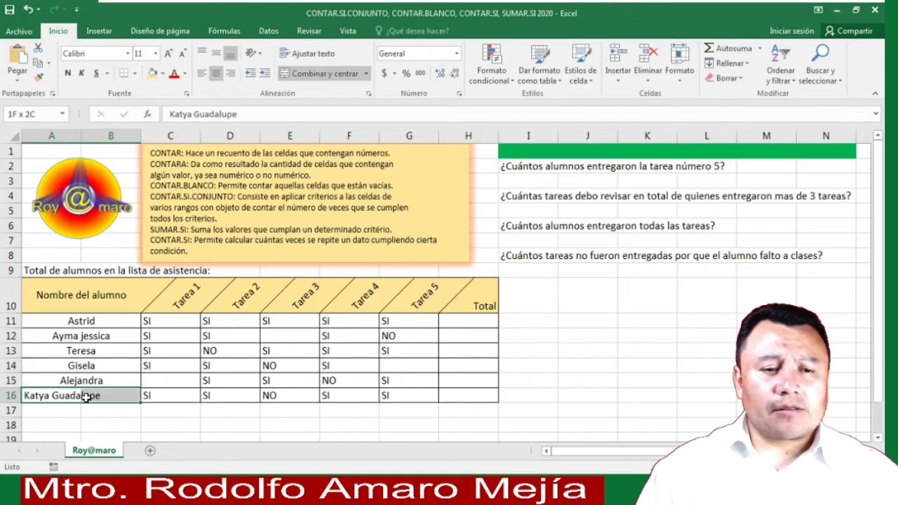
{"action": "left_click", "coordinate": [325, 73]}
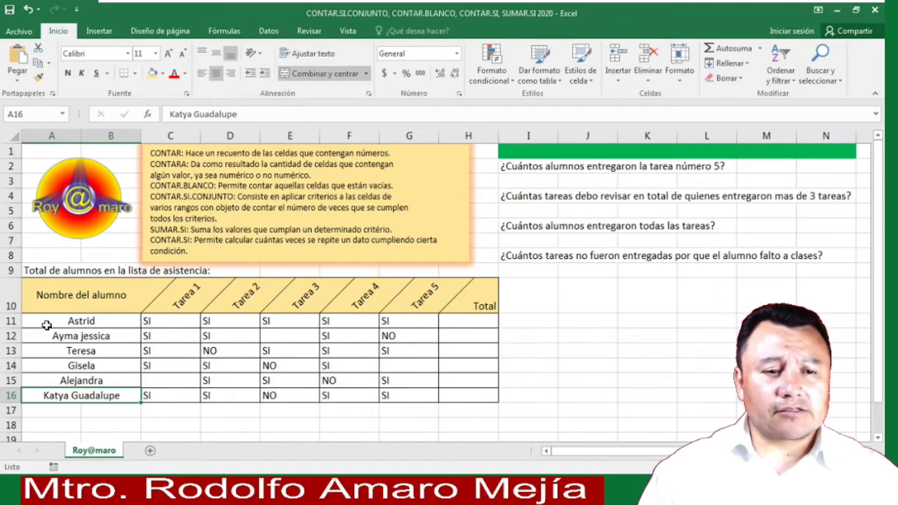
{"action": "left_click_drag", "start_coordinate": [47, 325], "coordinate": [58, 398]}
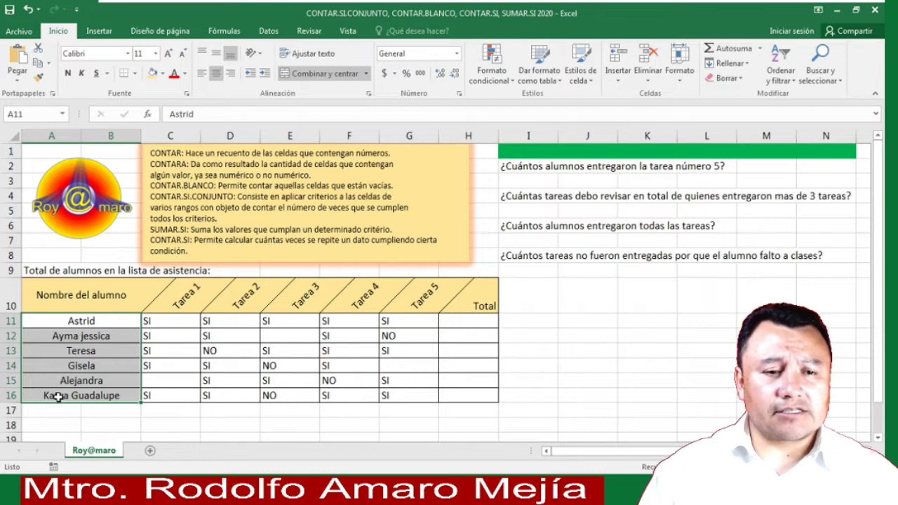
{"action": "left_click", "coordinate": [200, 74]}
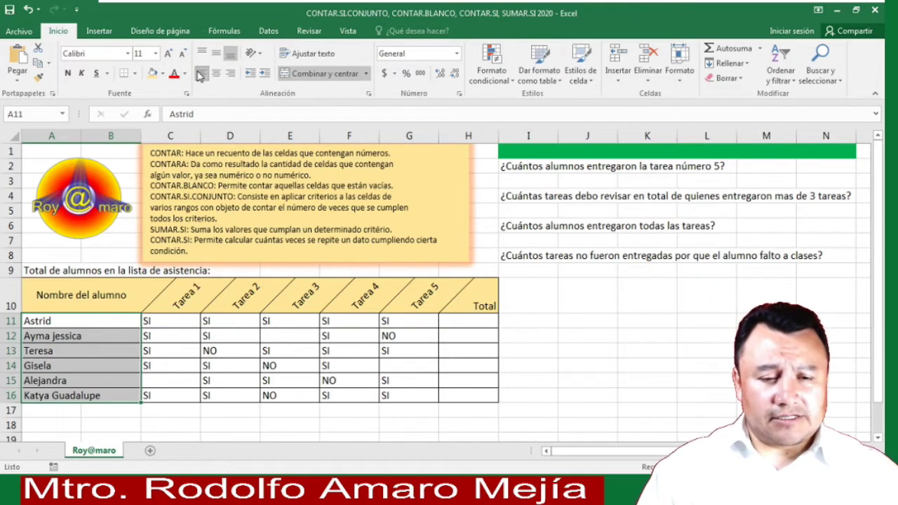
- Enter =CONTAR.SI(C11:G11,"SI") in H11 to count the first student's submitted assignments
{"action": "left_click", "coordinate": [475, 321]}
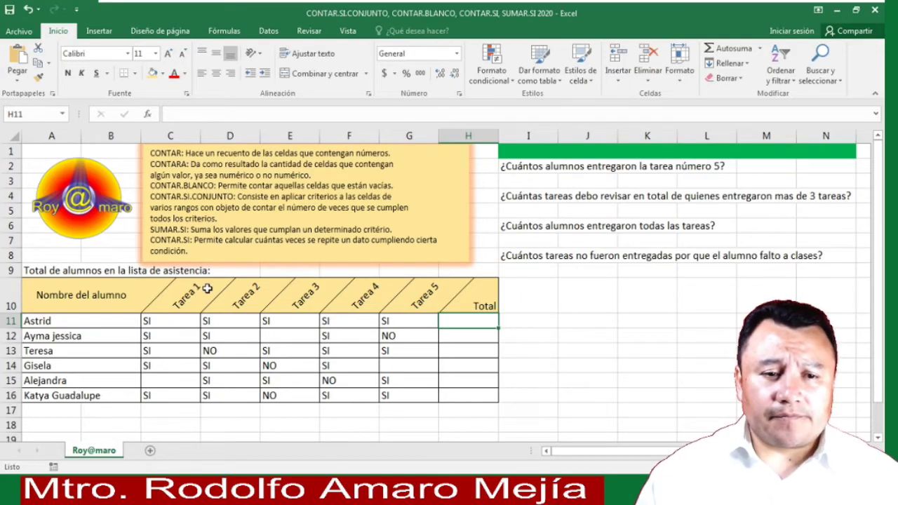
{"action": "left_click", "coordinate": [82, 324]}
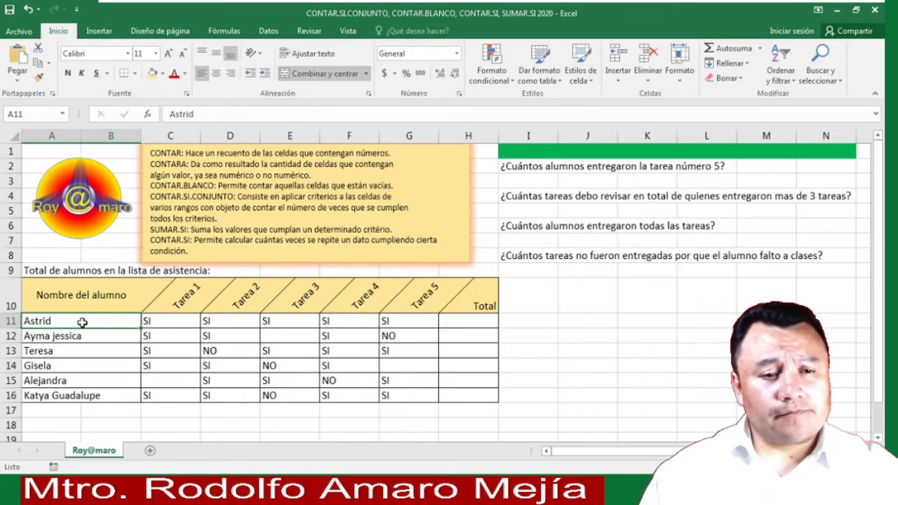
{"action": "left_click", "coordinate": [467, 322]}
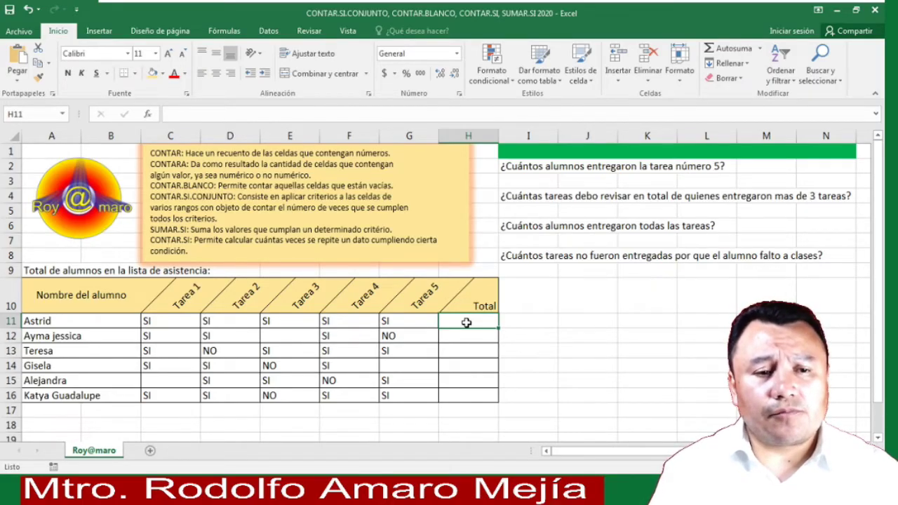
{"action": "type", "text": "="}
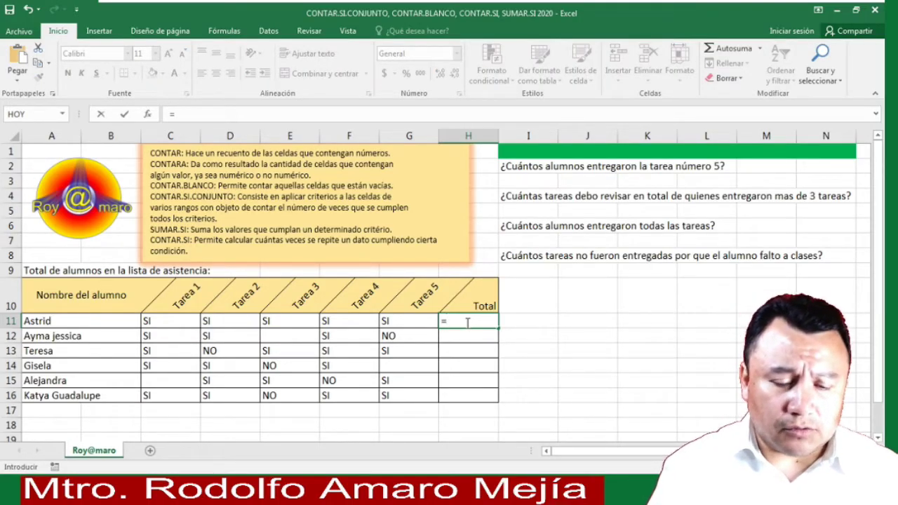
{"action": "type", "text": "conta"}
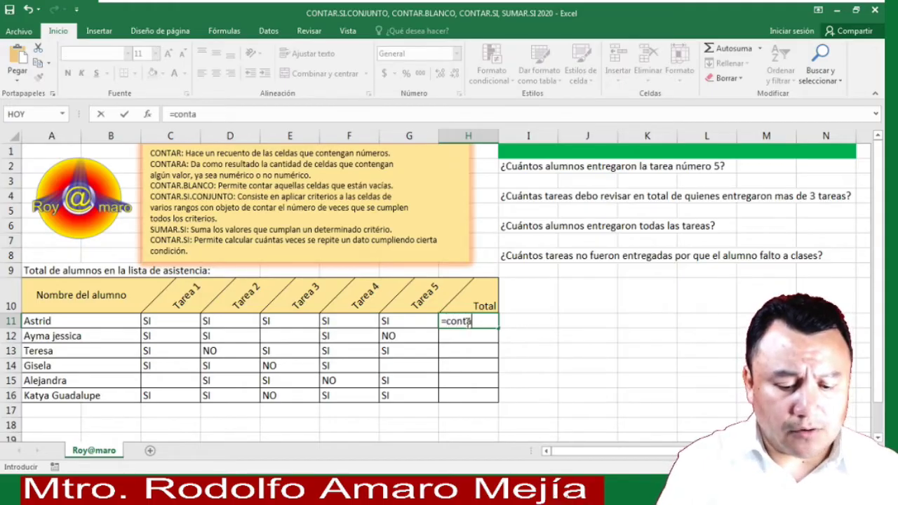
{"action": "type", "text": "r.si"}
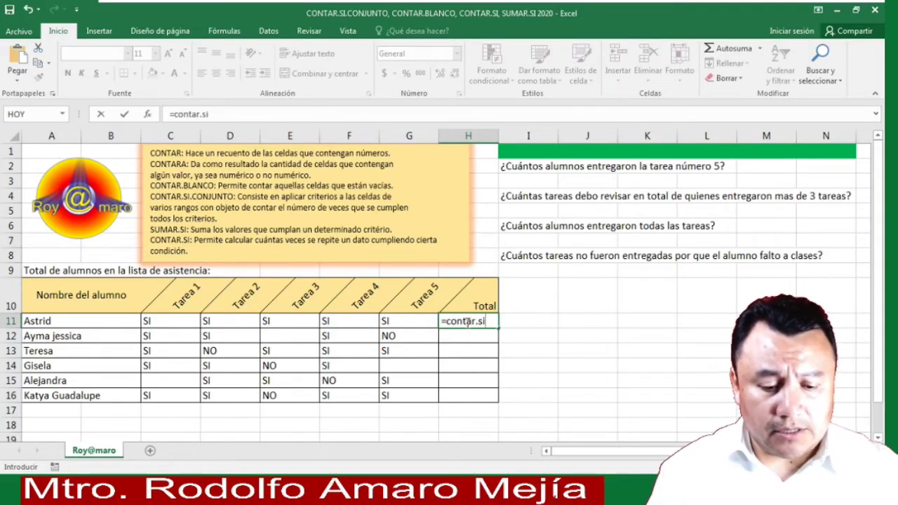
{"action": "type", "text": "("}
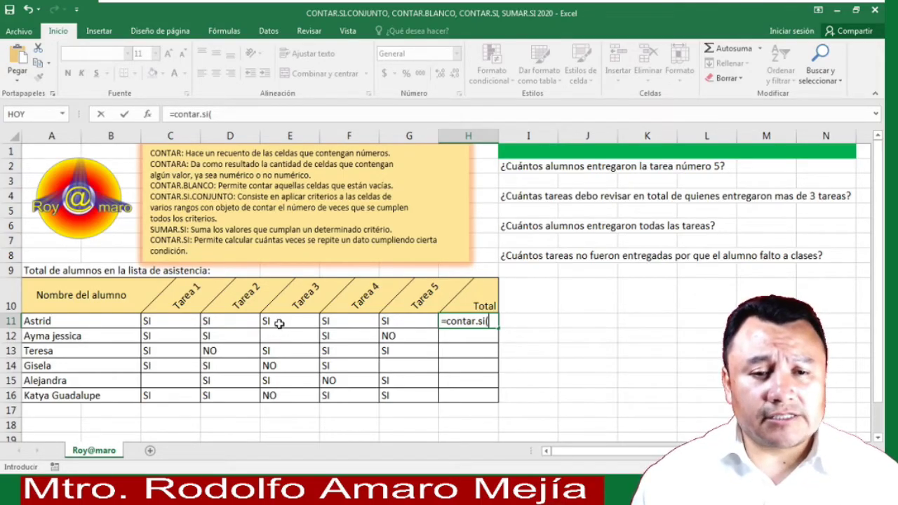
{"action": "left_click_drag", "start_coordinate": [173, 323], "coordinate": [423, 323]}
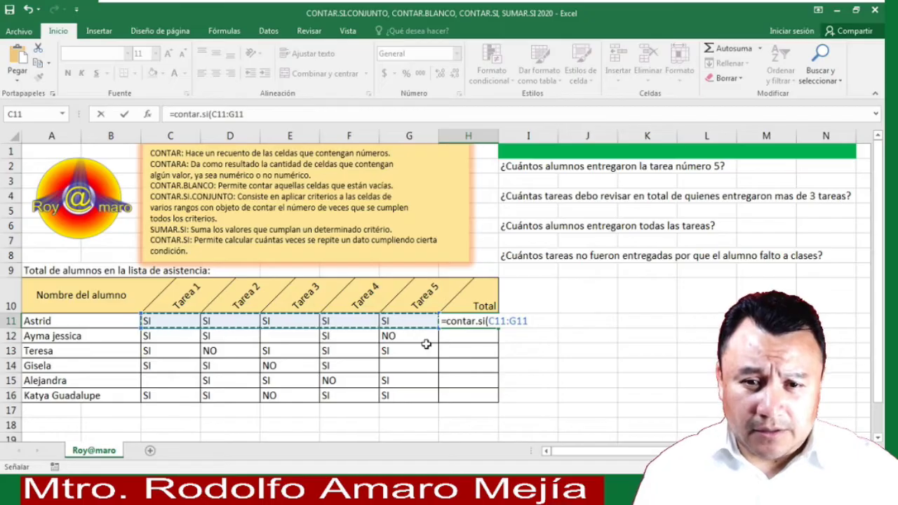
{"action": "type", "text": ","}
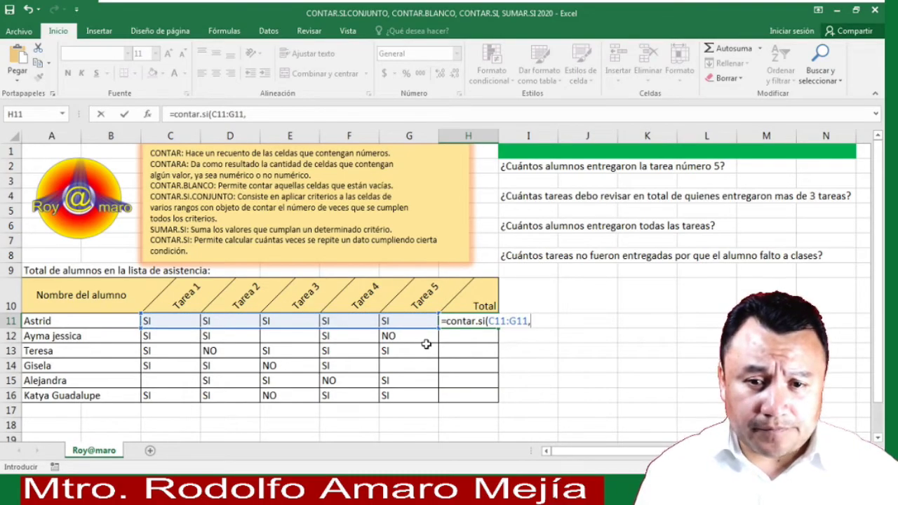
{"action": "type", "text": "\"SI"}
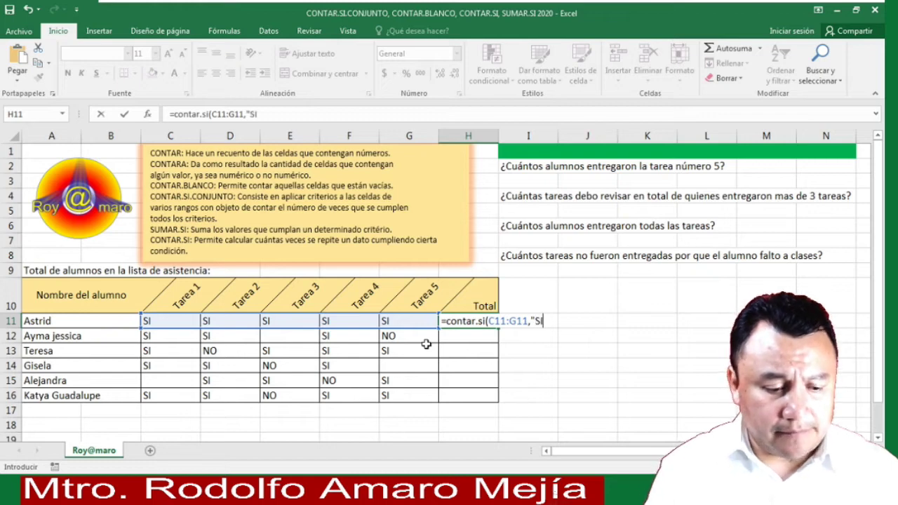
{"action": "type", "text": "\")"}
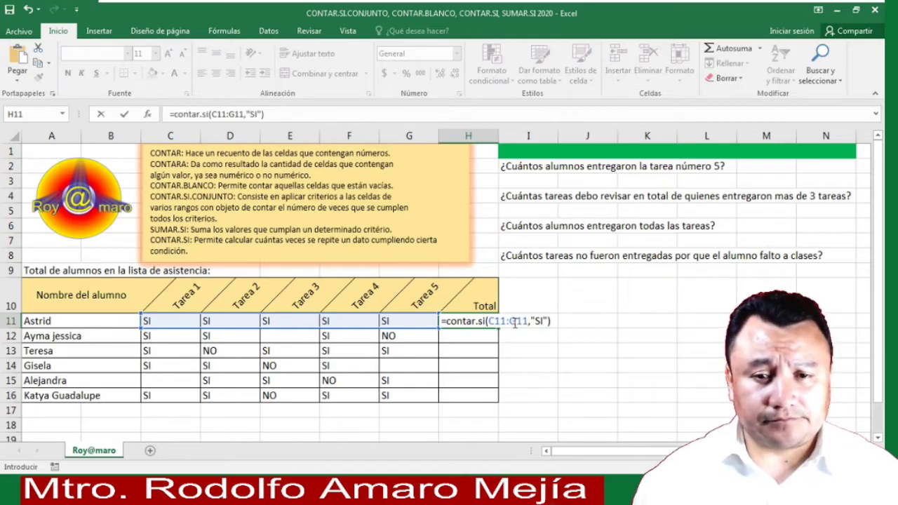
{"action": "key", "text": "Return"}
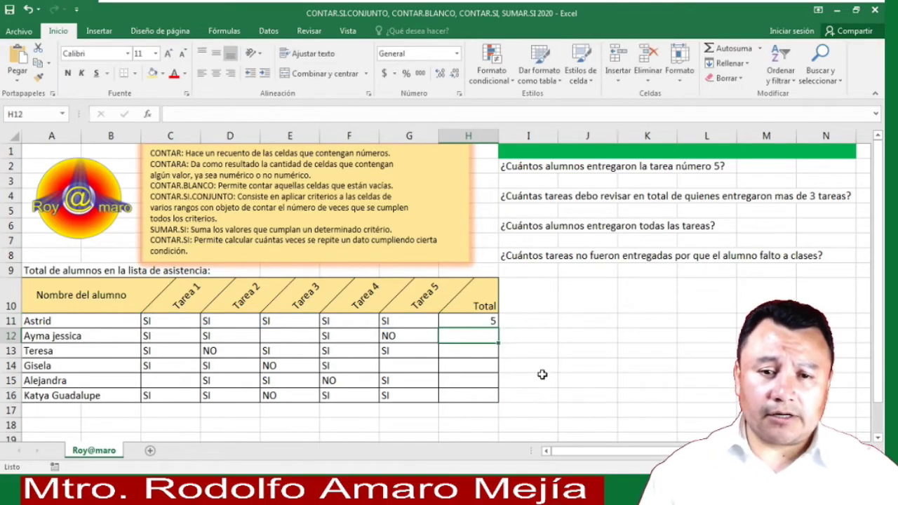
- Copy the CONTAR.SI formula from H11 down through H16 for the remaining students
{"action": "left_click", "coordinate": [478, 322]}
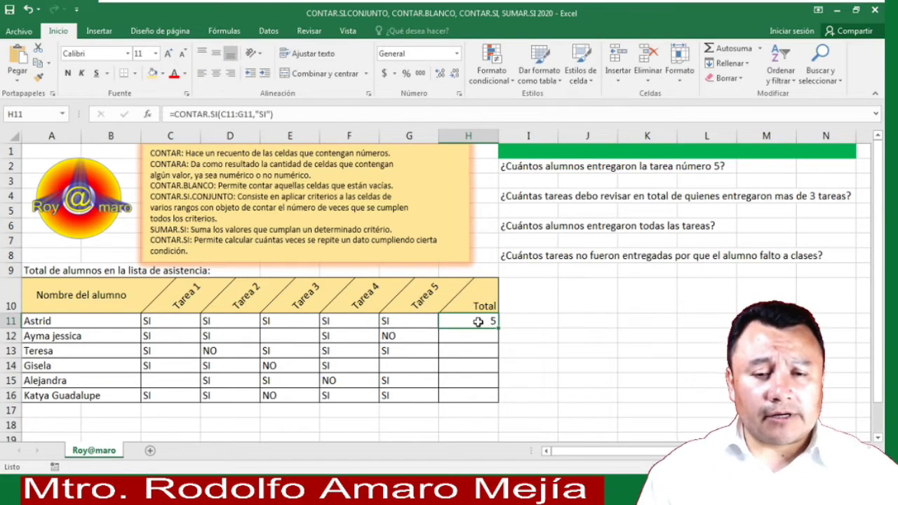
{"action": "left_click", "coordinate": [402, 322]}
{"action": "left_click", "coordinate": [347, 322]}
{"action": "left_click", "coordinate": [291, 321]}
{"action": "left_click", "coordinate": [210, 321]}
{"action": "left_click", "coordinate": [187, 321]}
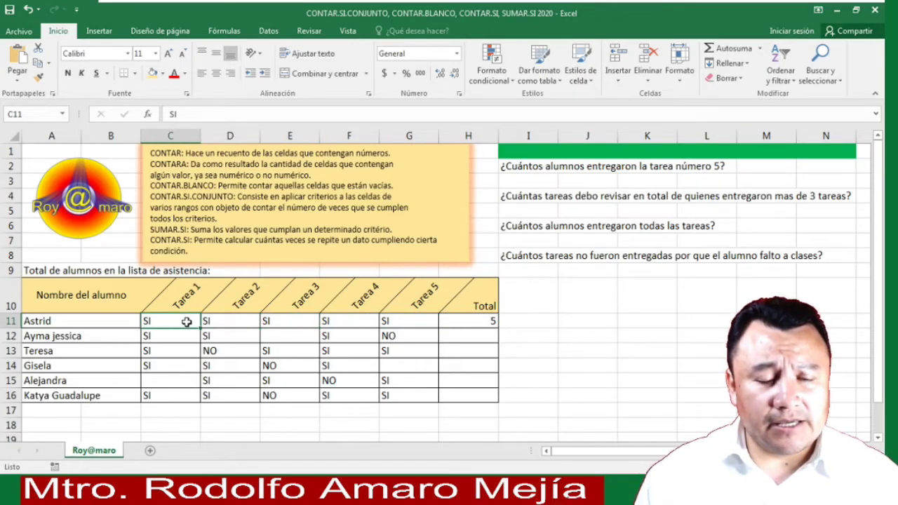
{"action": "left_click", "coordinate": [467, 322]}
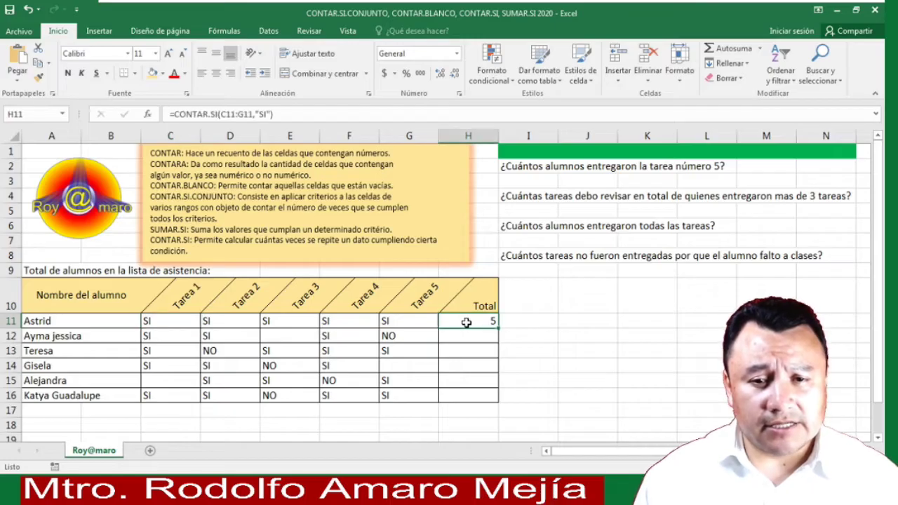
{"action": "left_click_drag", "start_coordinate": [497, 327], "coordinate": [498, 402]}
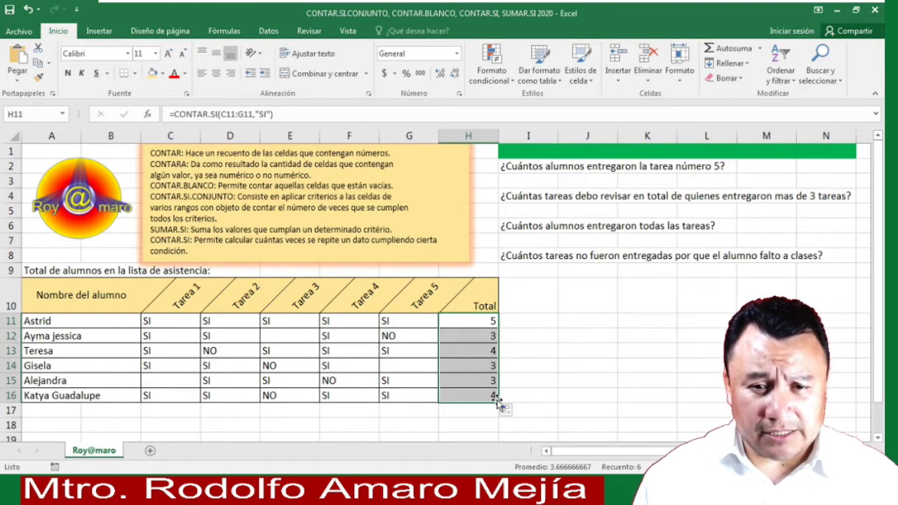
{"action": "left_click", "coordinate": [526, 393]}
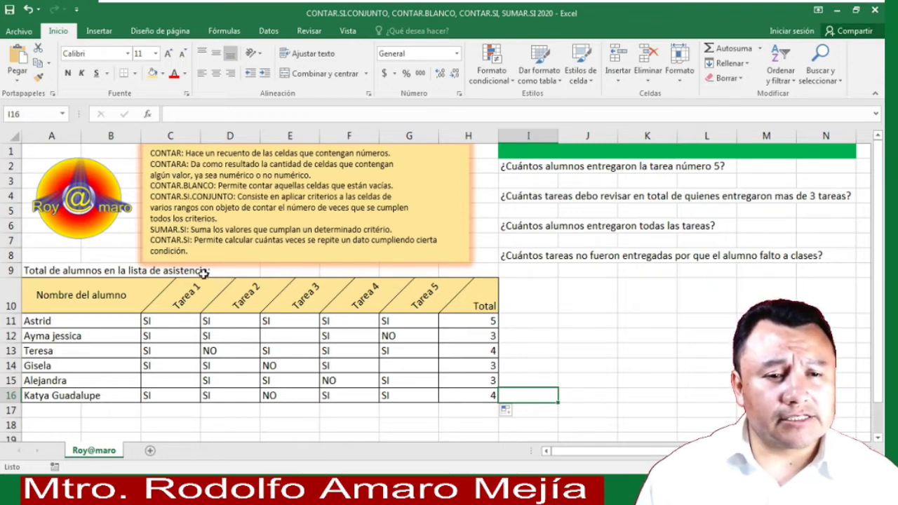
- Merge and center the "Total de alumnos en la lista de asistencia:" label across A9:D9
{"action": "left_click", "coordinate": [55, 274]}
{"action": "left_click_drag", "start_coordinate": [55, 274], "coordinate": [236, 272]}
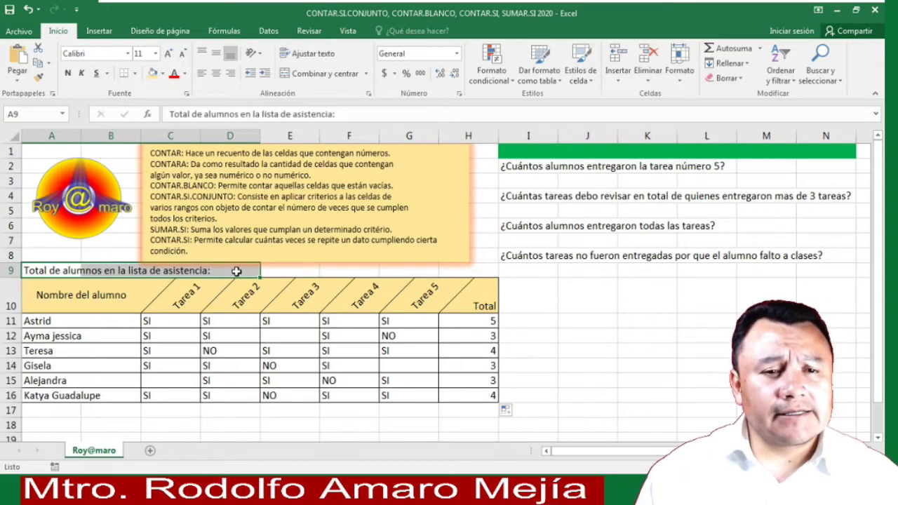
{"action": "left_click", "coordinate": [322, 75]}
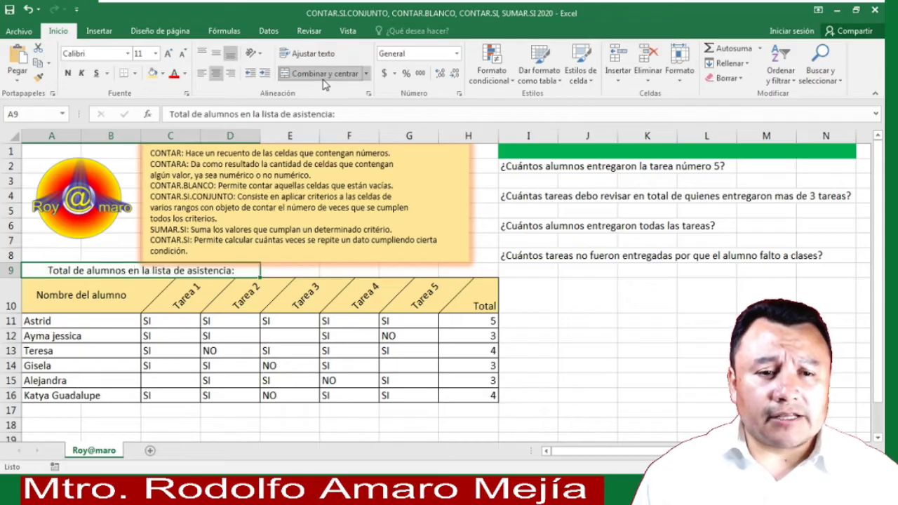
- Enter =CONTAR(H11:H16) in E9 to count the students on the attendance list
{"action": "left_click", "coordinate": [300, 270]}
{"action": "type", "text": "="}
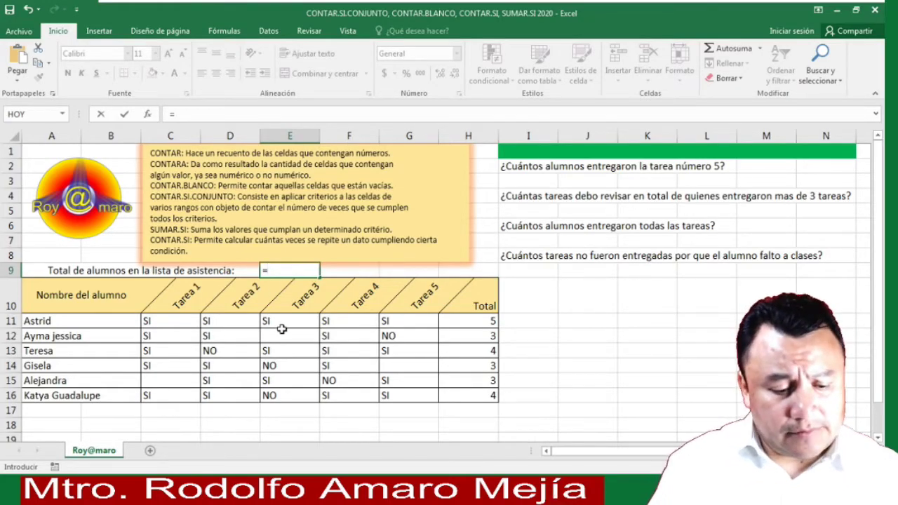
{"action": "type", "text": "CONT"}
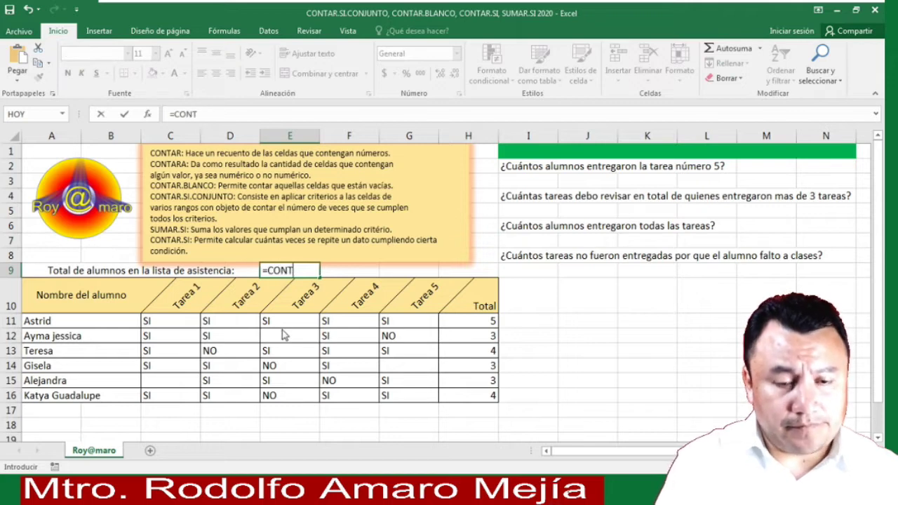
{"action": "type", "text": "AR("}
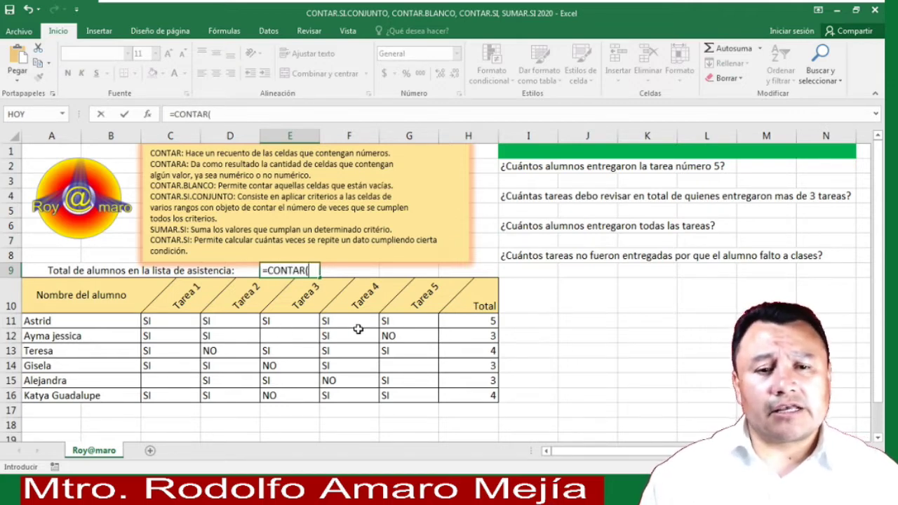
{"action": "left_click", "coordinate": [483, 321]}
{"action": "left_click_drag", "start_coordinate": [483, 326], "coordinate": [484, 398]}
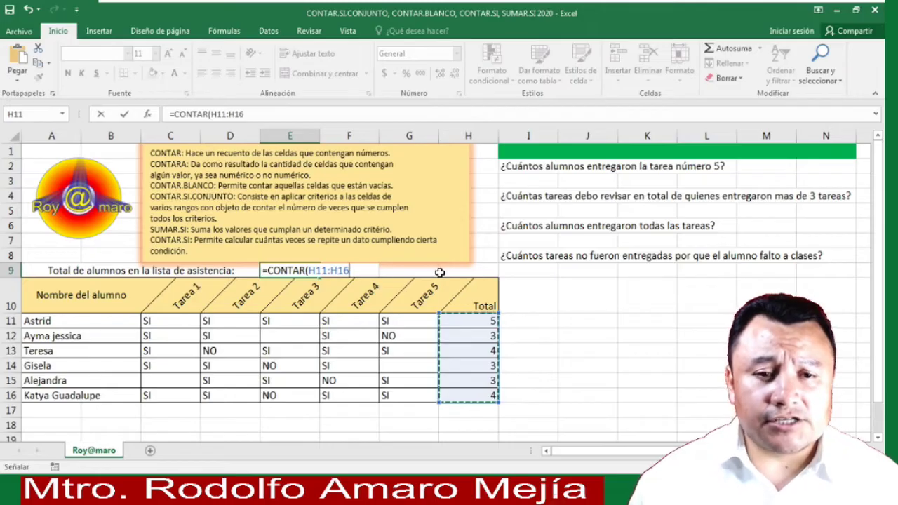
{"action": "type", "text": ")"}
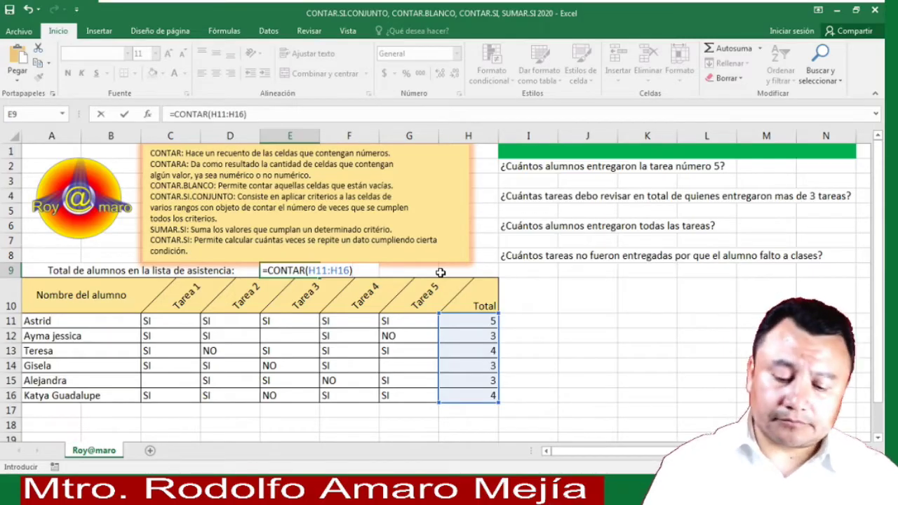
{"action": "key", "text": "Return"}
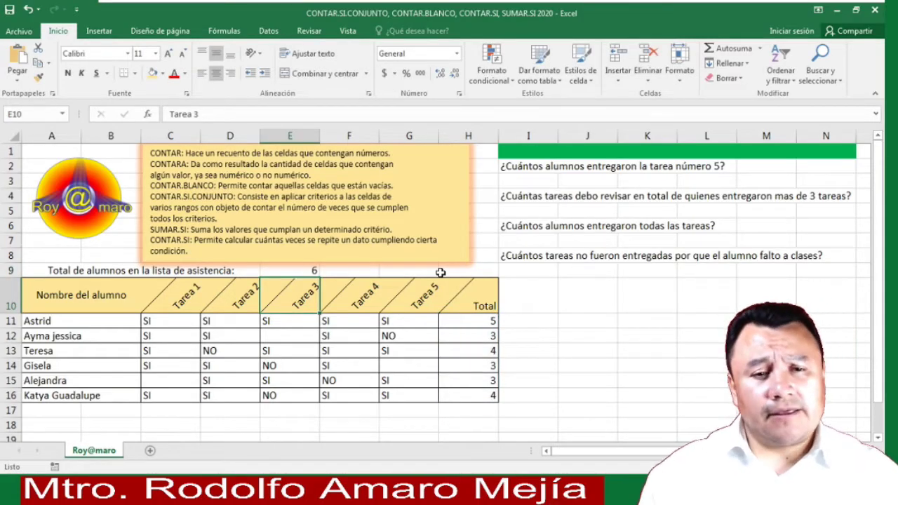
- Compare the CONTAR formula in E9 with each numeric total it counts in H11:H16
{"action": "left_click", "coordinate": [294, 272]}
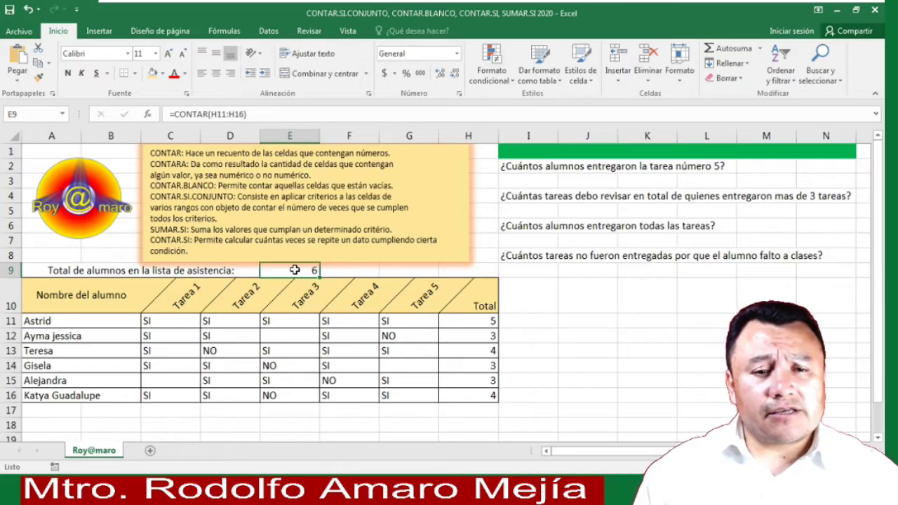
{"action": "left_click", "coordinate": [467, 323]}
{"action": "left_click", "coordinate": [467, 337]}
{"action": "left_click", "coordinate": [466, 351]}
{"action": "left_click", "coordinate": [466, 367]}
{"action": "left_click", "coordinate": [466, 381]}
{"action": "left_click", "coordinate": [465, 397]}
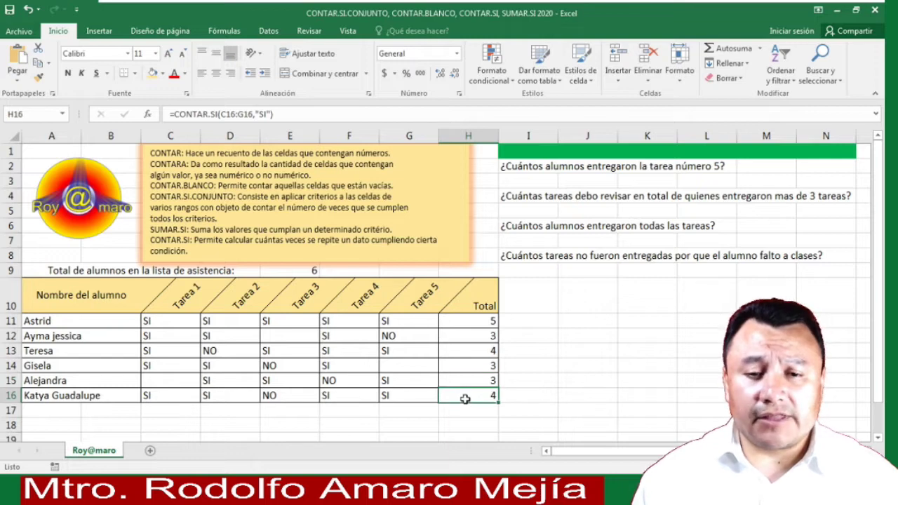
- Replace the formula in H11 with the text "CINCO" and check the attendance count in E9
{"action": "left_click", "coordinate": [476, 319]}
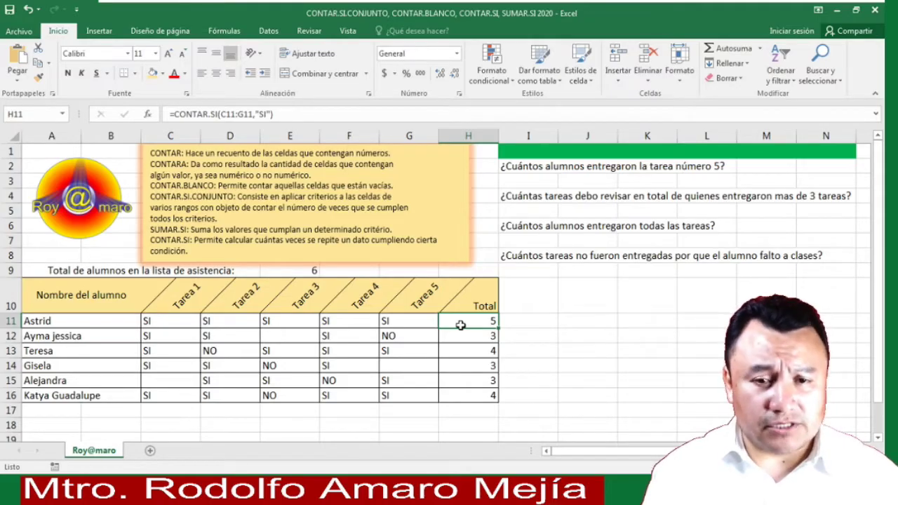
{"action": "double_click", "coordinate": [460, 325]}
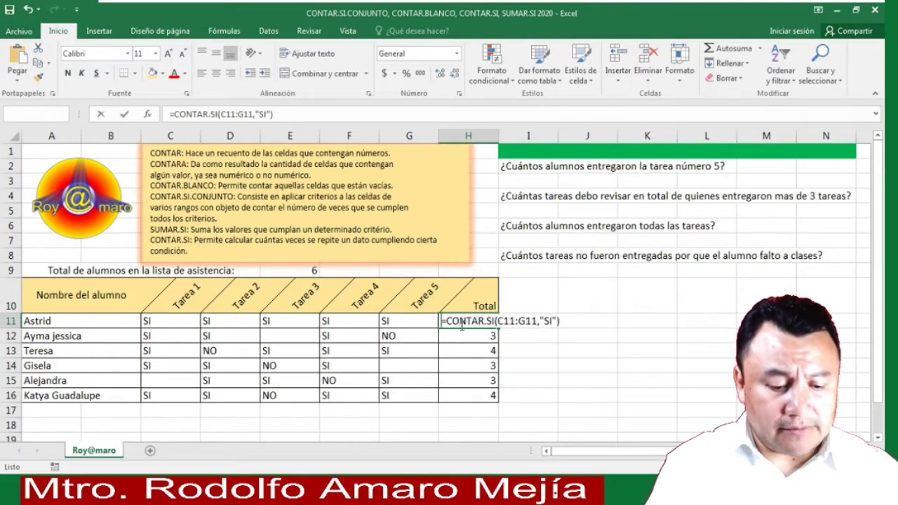
{"action": "key", "text": "Escape"}
{"action": "type", "text": "CINCO"}
{"action": "key", "text": "Return"}
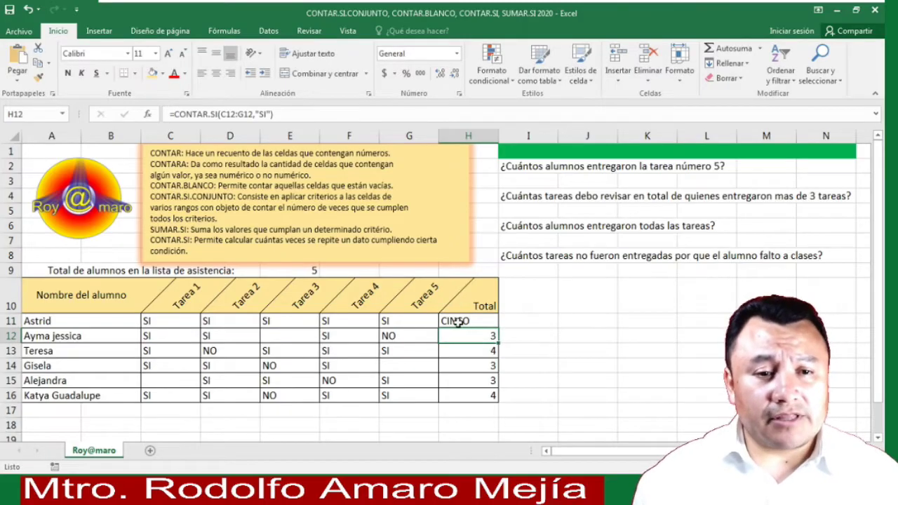
{"action": "left_click", "coordinate": [300, 272]}
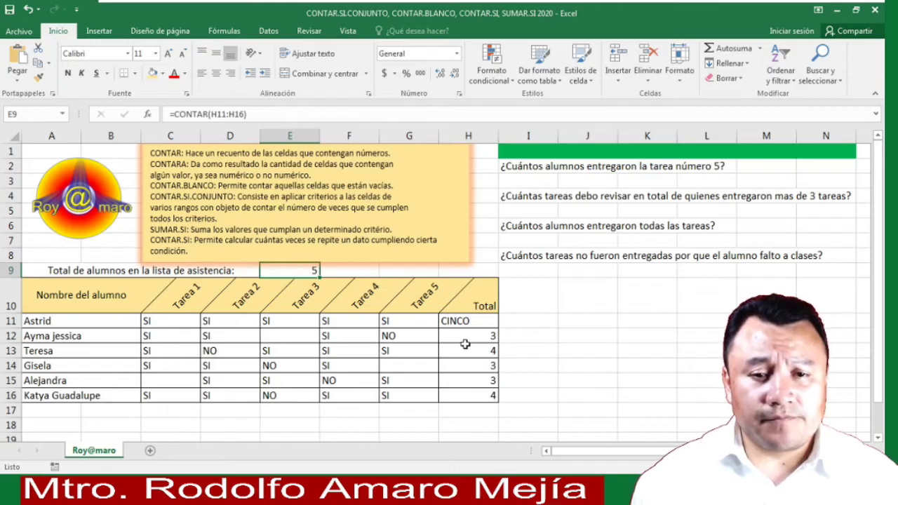
- Replace the formulas in H12:H16 with the texts TRES, CUATRO, TRES, TRES and CUATRO
{"action": "left_click", "coordinate": [494, 335]}
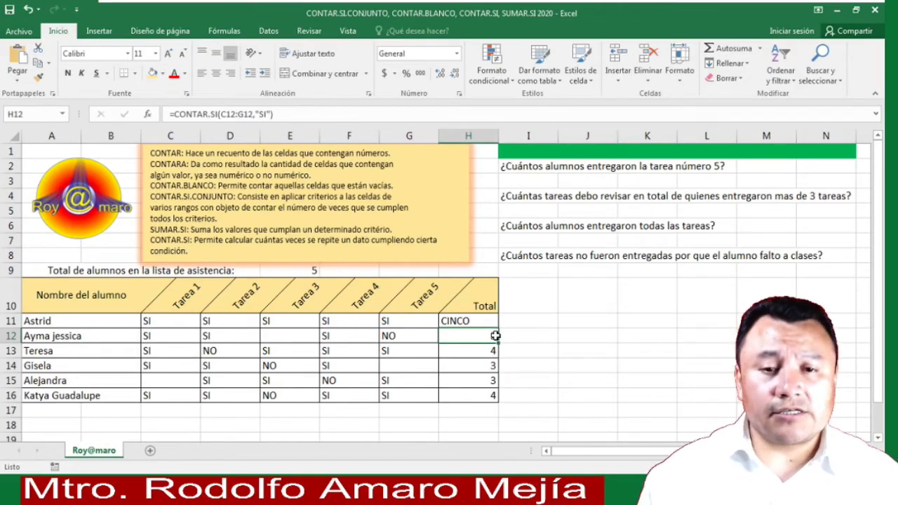
{"action": "key", "text": "F2"}
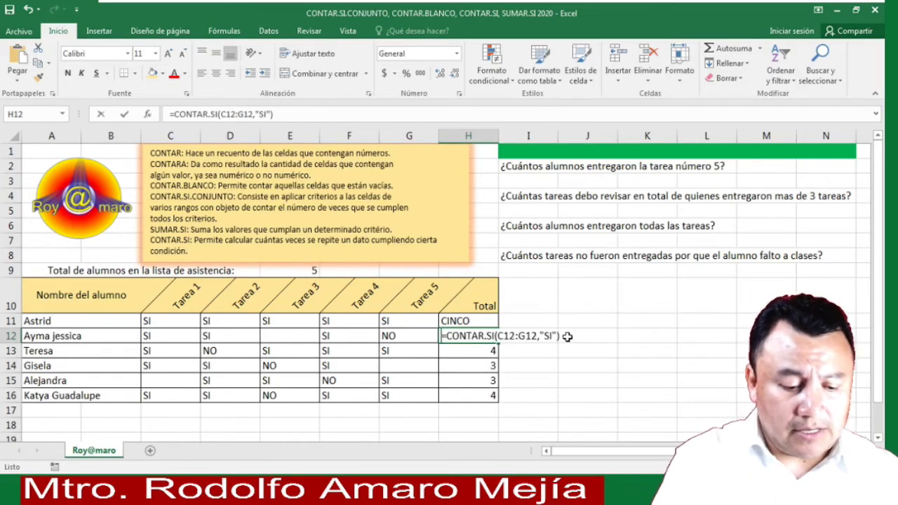
{"action": "key", "text": "Escape"}
{"action": "type", "text": "TRES"}
{"action": "key", "text": "Return"}
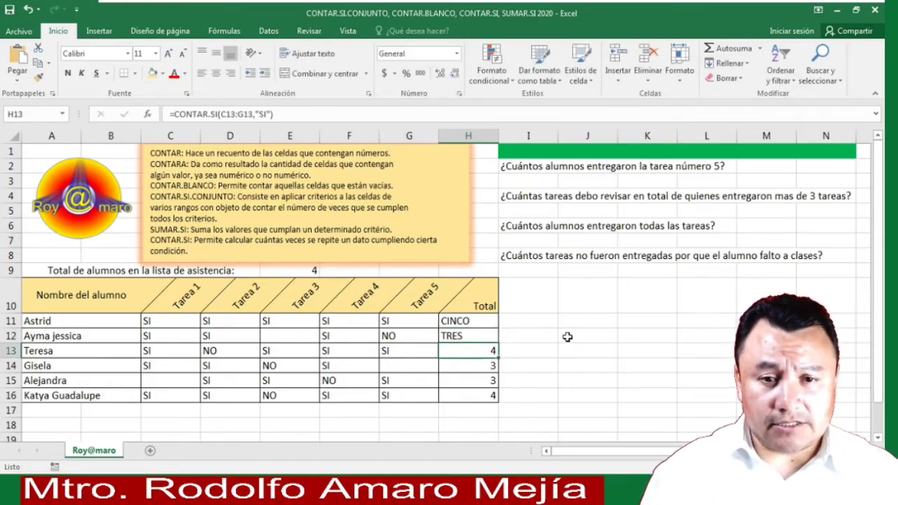
{"action": "type", "text": "CUATRO"}
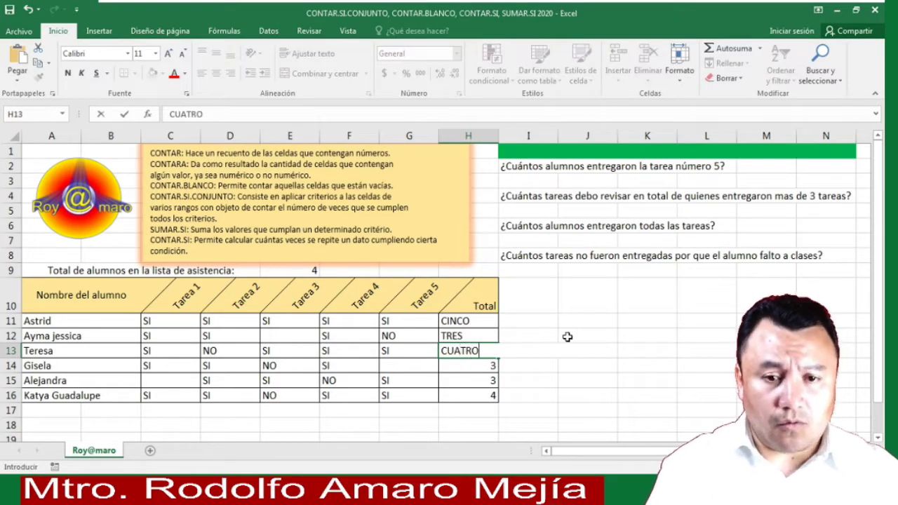
{"action": "key", "text": "Return"}
{"action": "type", "text": "TRES"}
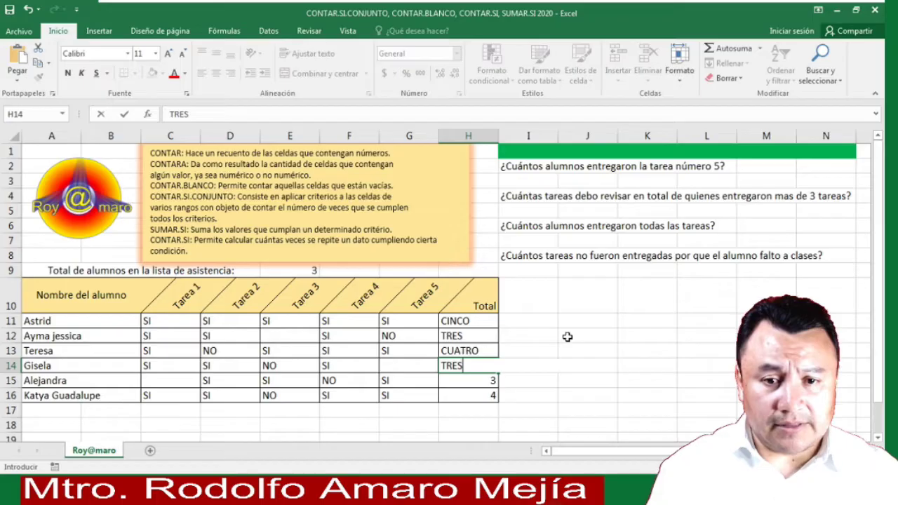
{"action": "key", "text": "Return"}
{"action": "type", "text": "TRES"}
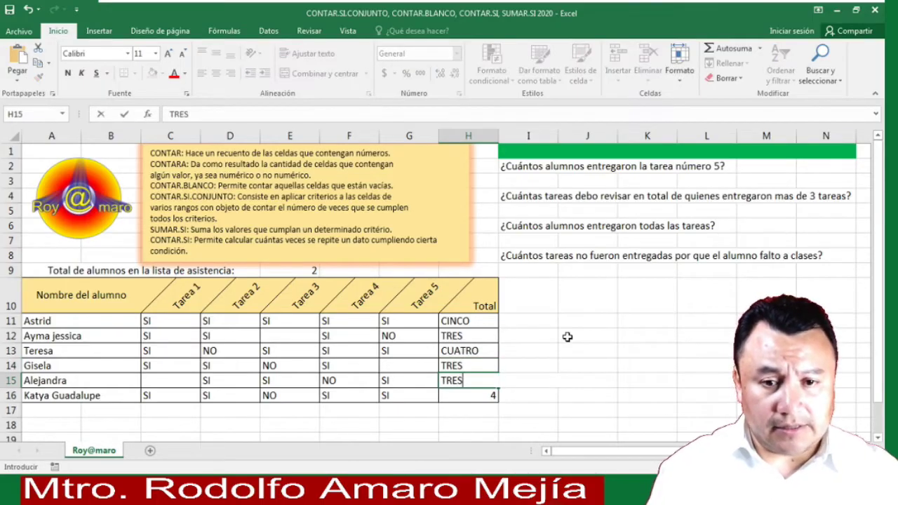
{"action": "key", "text": "Return"}
{"action": "type", "text": "CUATRO"}
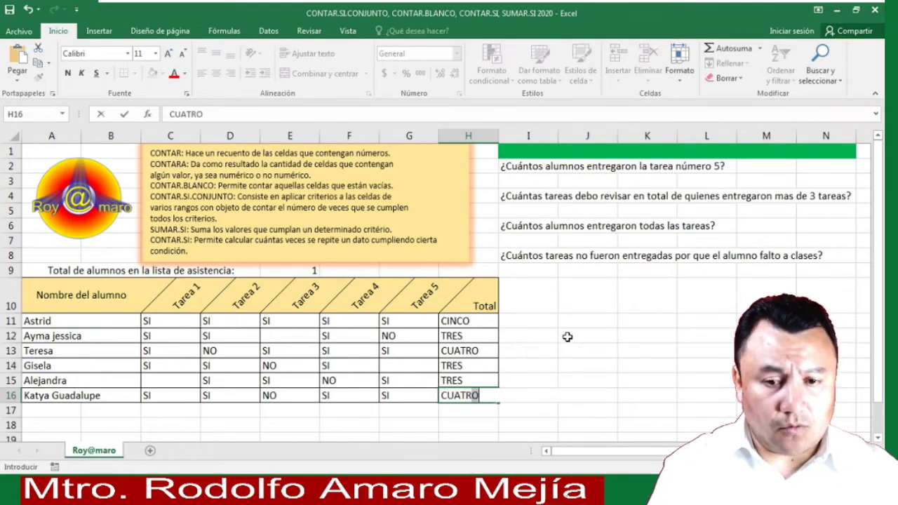
{"action": "key", "text": "Return"}
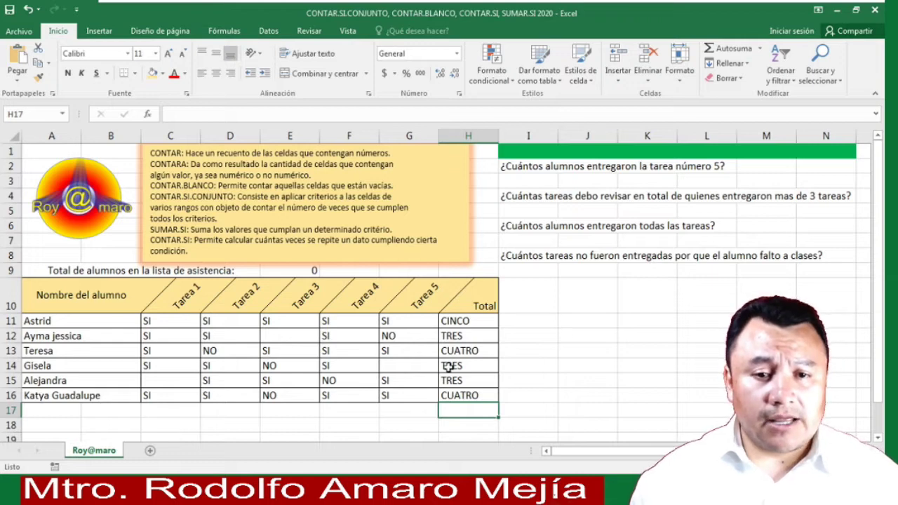
- Change the attendance count formula in E9 to =CONTARA(H11:H16)
{"action": "left_click", "coordinate": [449, 396]}
{"action": "left_click", "coordinate": [298, 271]}
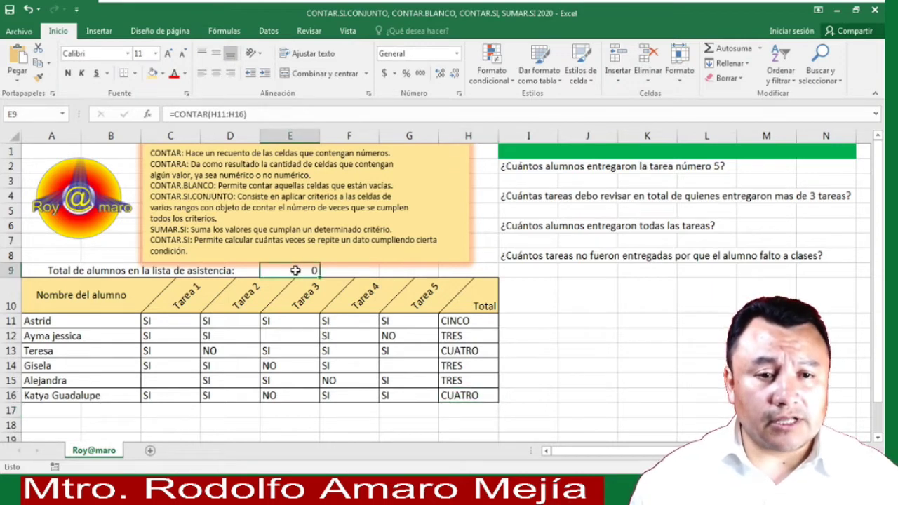
{"action": "left_click", "coordinate": [256, 114]}
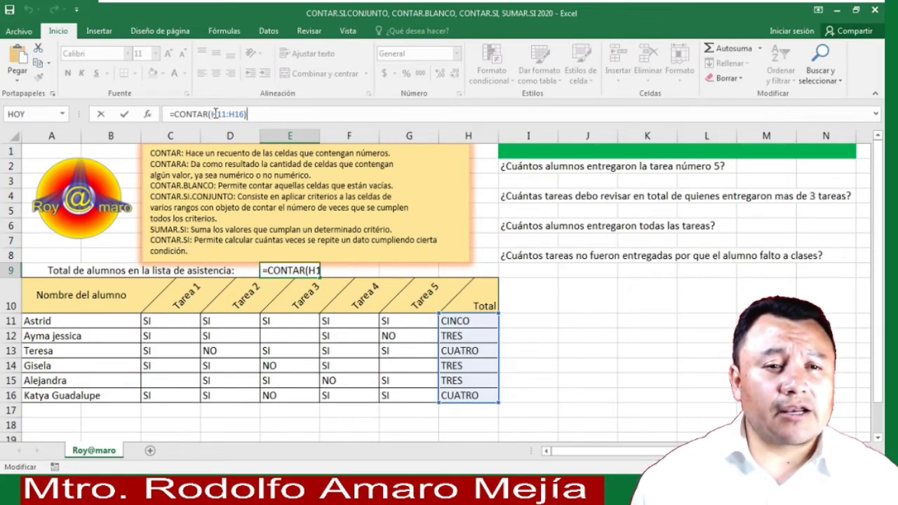
{"action": "key", "text": "Right"}
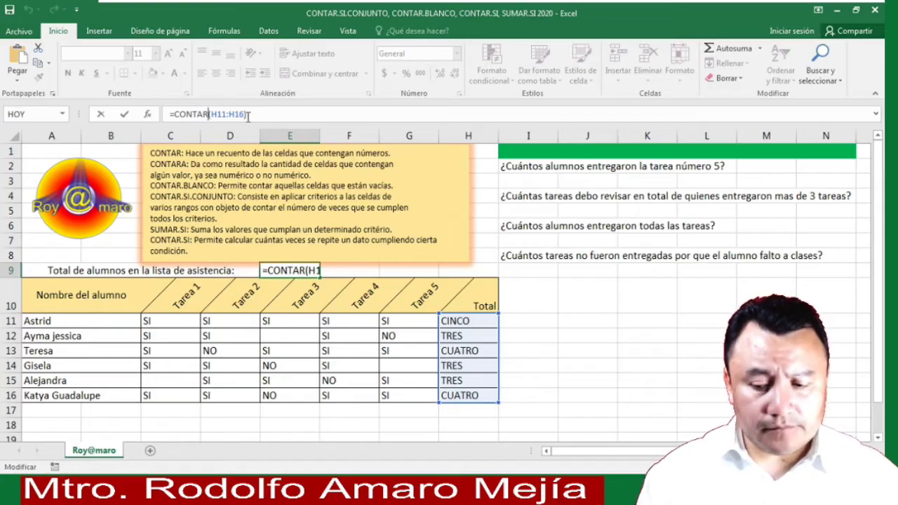
{"action": "type", "text": "A"}
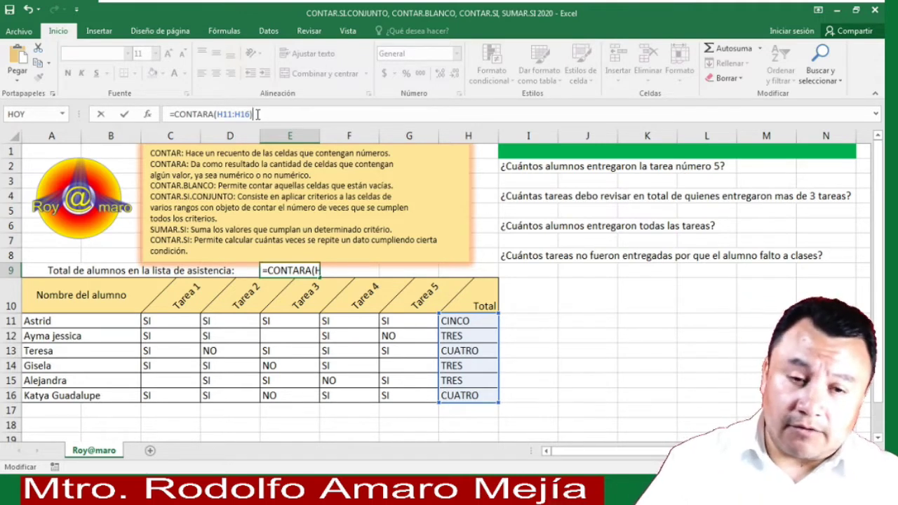
{"action": "key", "text": "Return"}
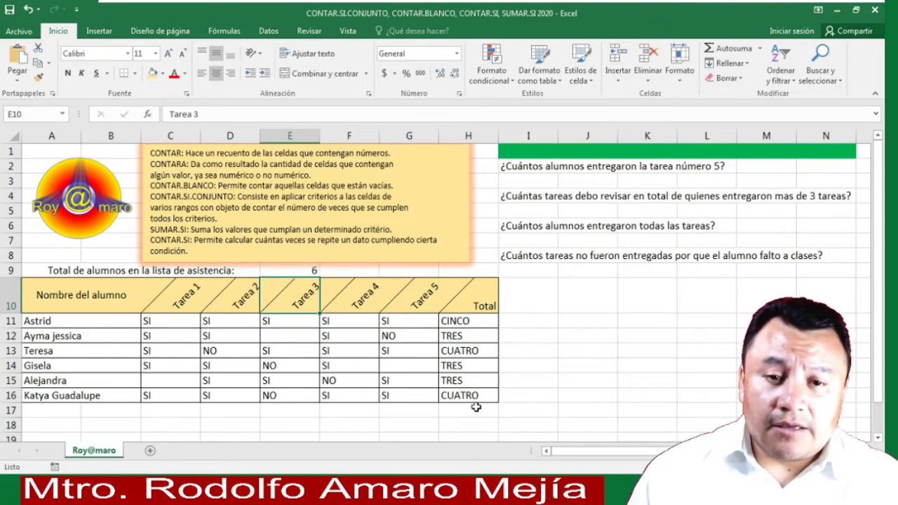
- Try to enter =CONTAR.SI(C11:G11) in H11 without a criterion
{"action": "left_click", "coordinate": [476, 321]}
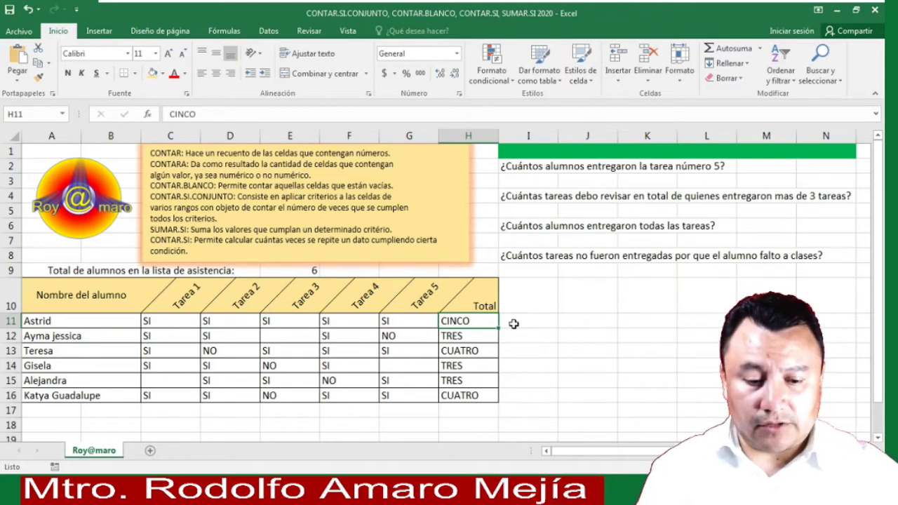
{"action": "type", "text": "="}
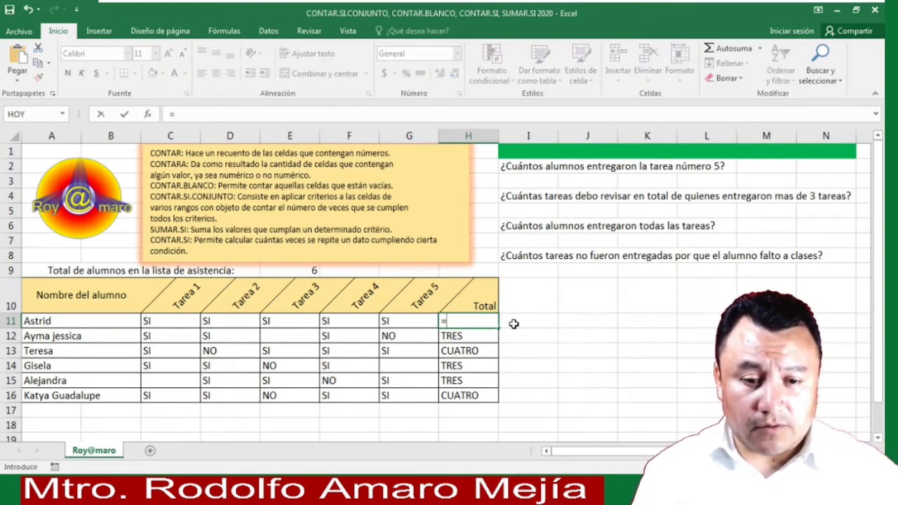
{"action": "type", "text": "CON"}
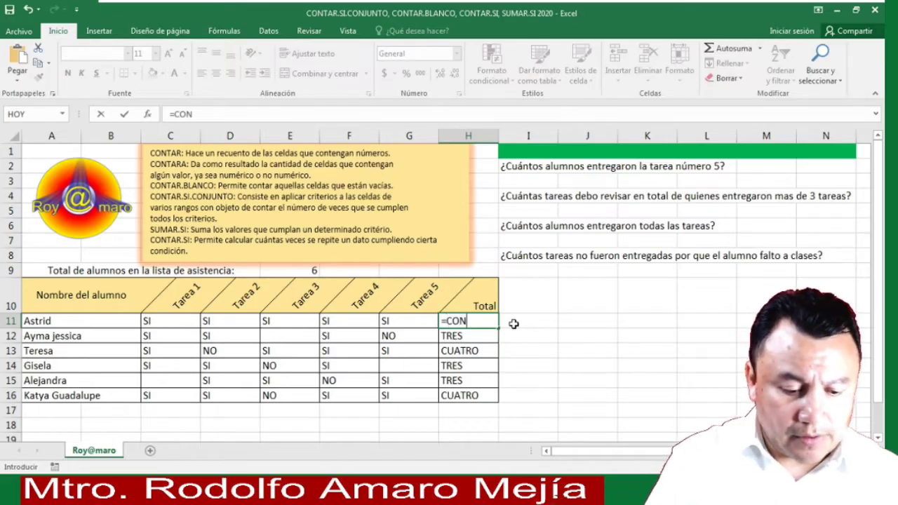
{"action": "type", "text": "TAR.SIU"}
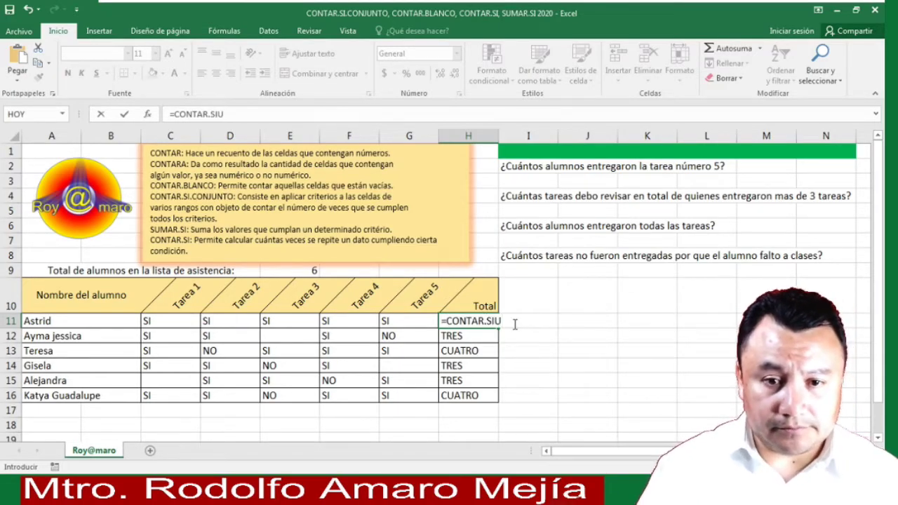
{"action": "key", "text": "BackSpace"}
{"action": "type", "text": "("}
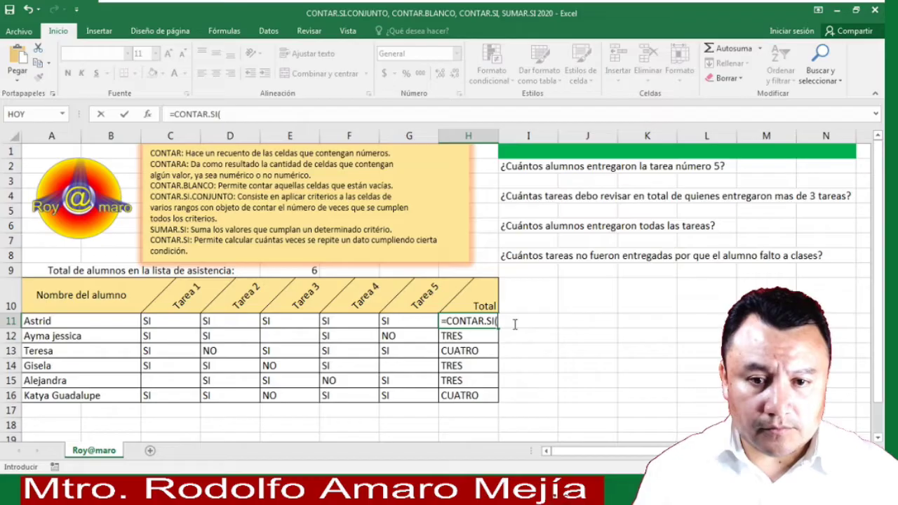
{"action": "left_click_drag", "start_coordinate": [169, 327], "coordinate": [243, 326]}
{"action": "left_click_drag", "start_coordinate": [333, 325], "coordinate": [402, 322]}
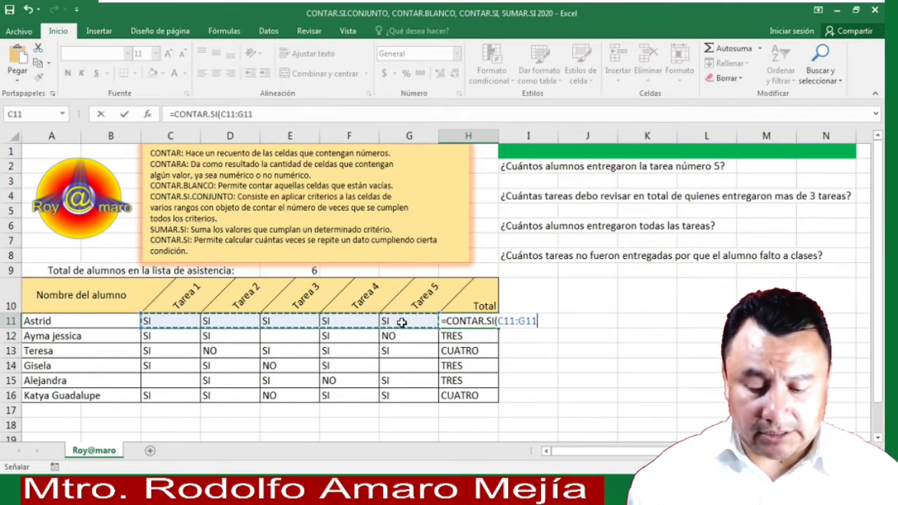
{"action": "type", "text": ")"}
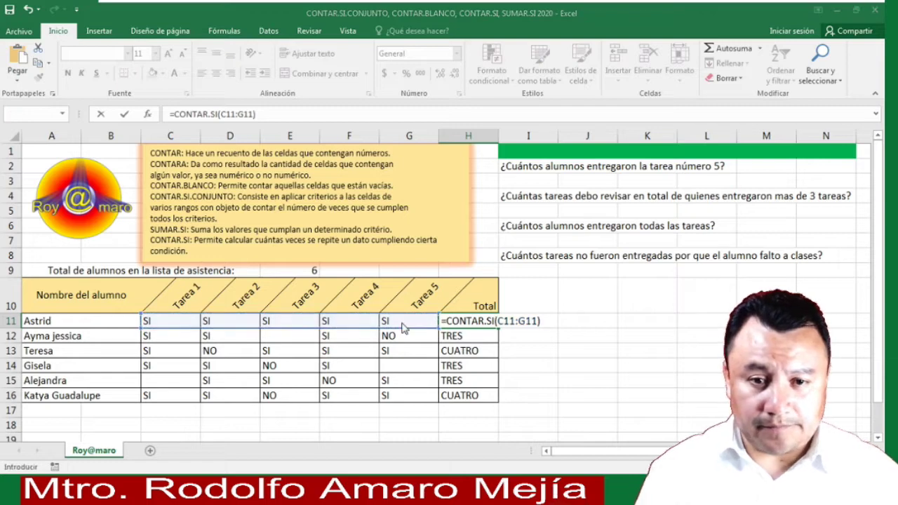
{"action": "key", "text": "F2"}
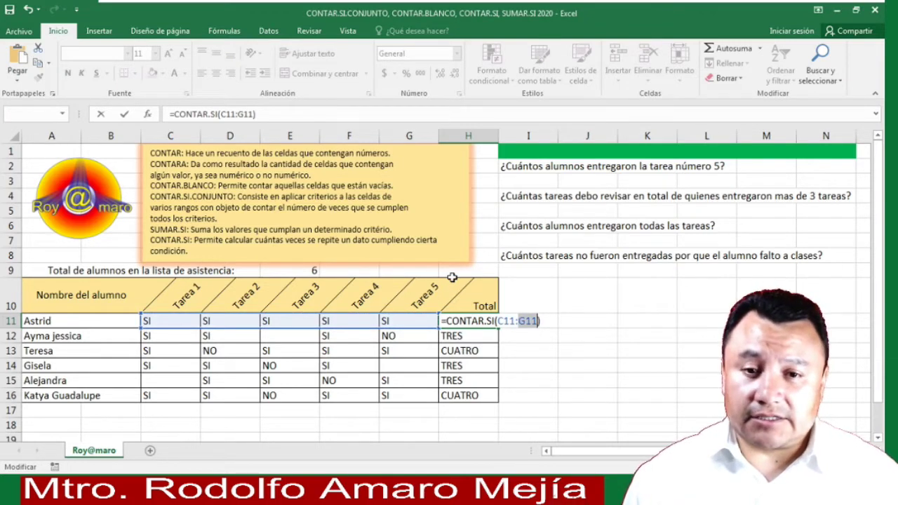
{"action": "left_click", "coordinate": [540, 323]}
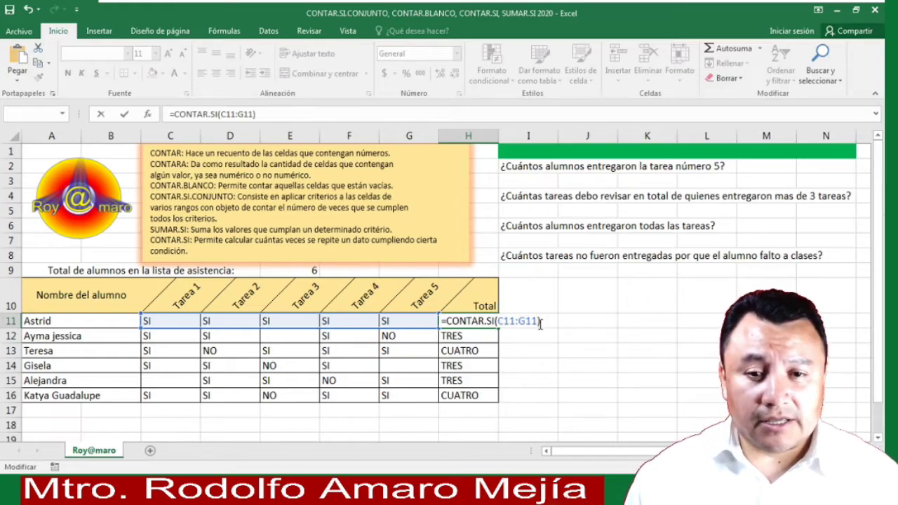
{"action": "key", "text": "Return"}
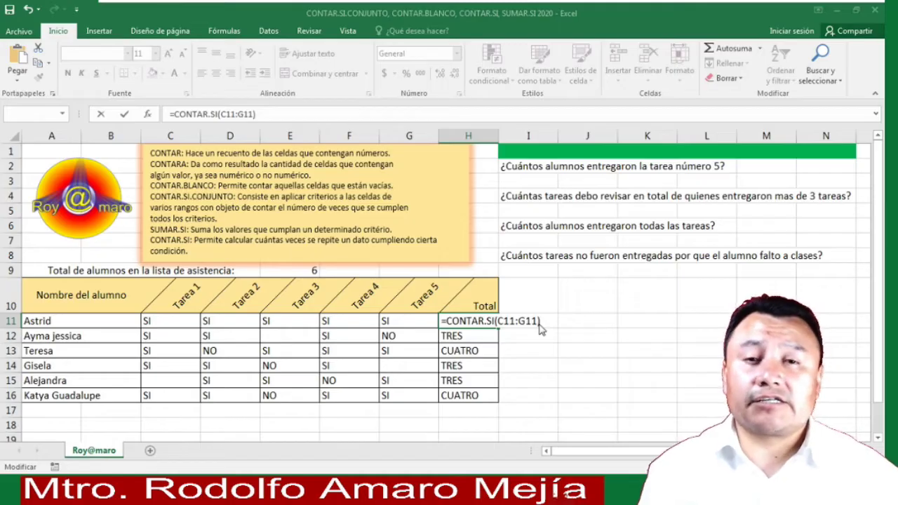
- Add the "SI" criterion to the H11 formula, completing it as =CONTAR.SI(C11:G11,"SI")
{"action": "double_click", "coordinate": [538, 322]}
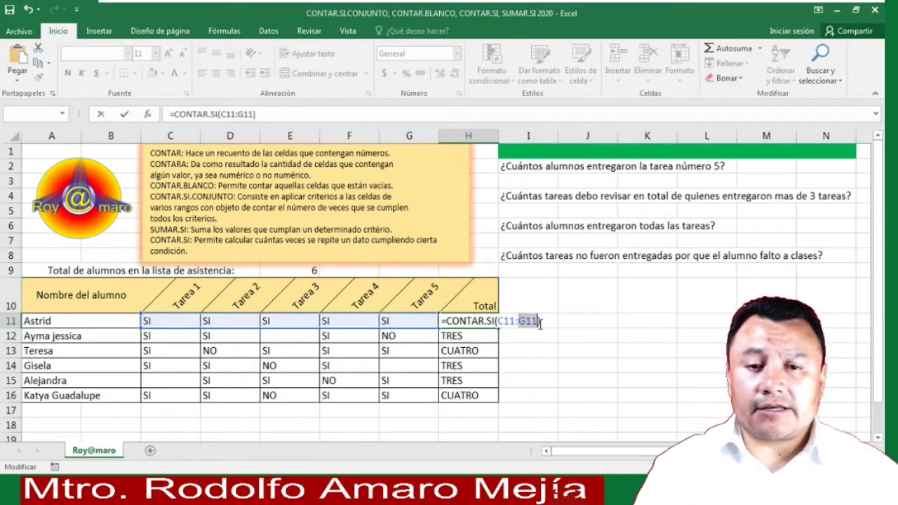
{"action": "left_click", "coordinate": [545, 322]}
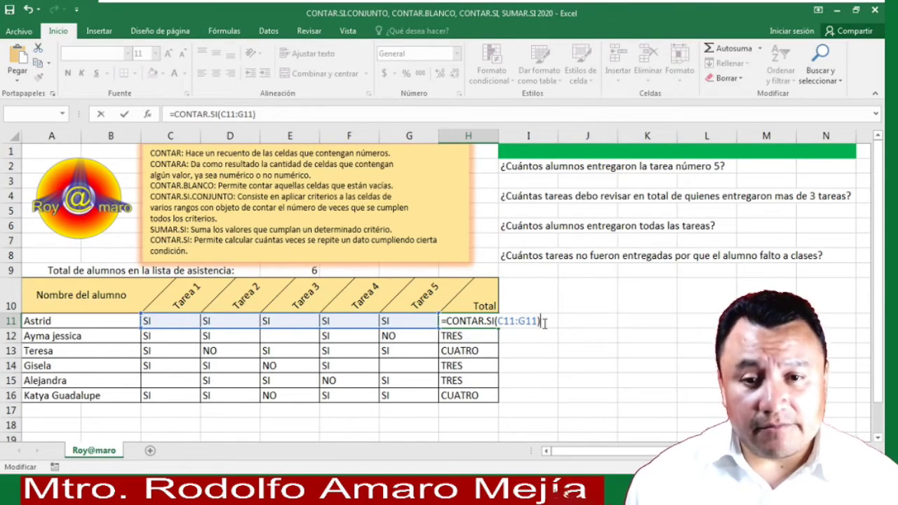
{"action": "key", "text": "BackSpace"}
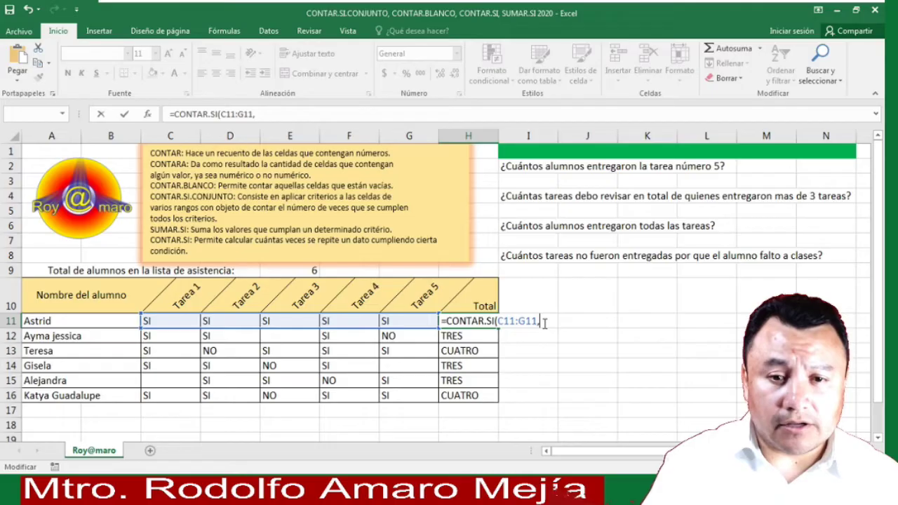
{"action": "type", "text": ",\""}
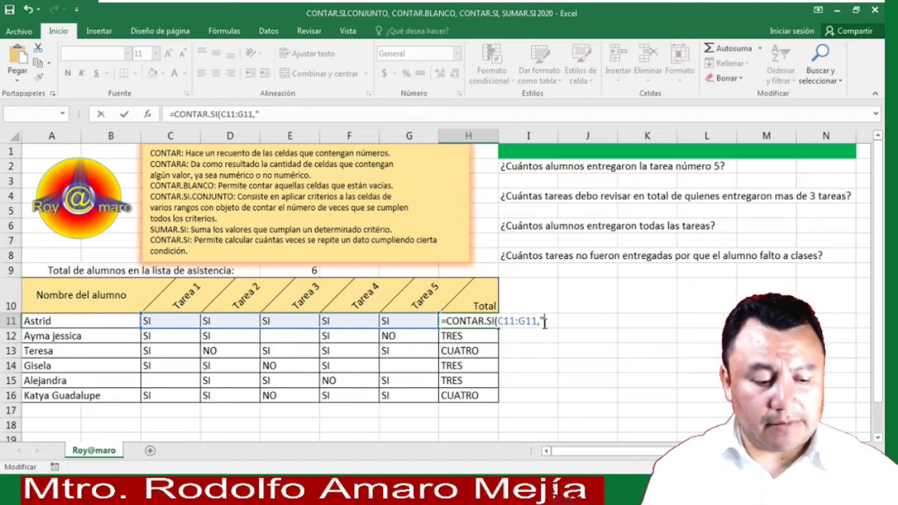
{"action": "type", "text": "SI\""}
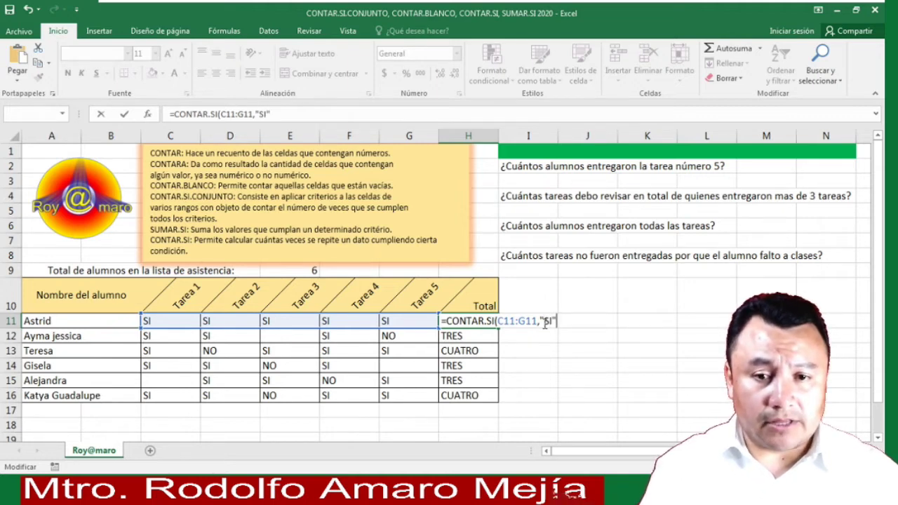
{"action": "type", "text": ")"}
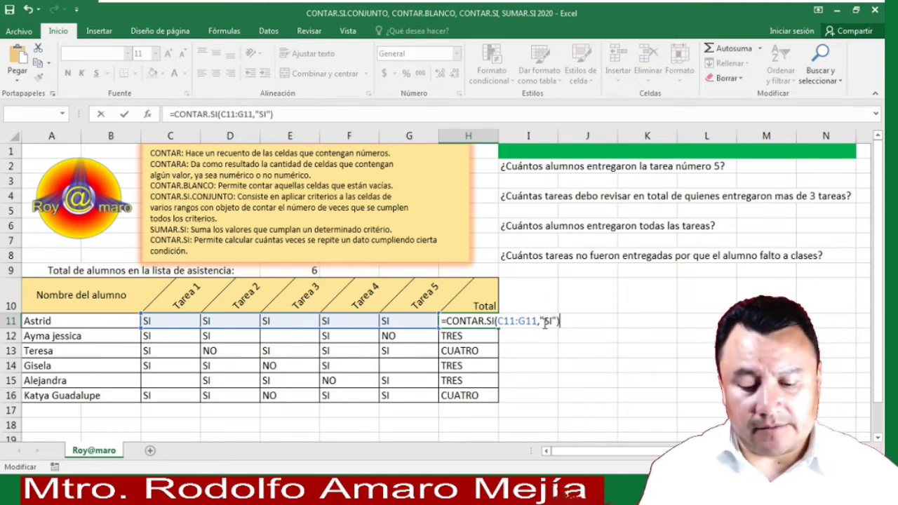
{"action": "key", "text": "Return"}
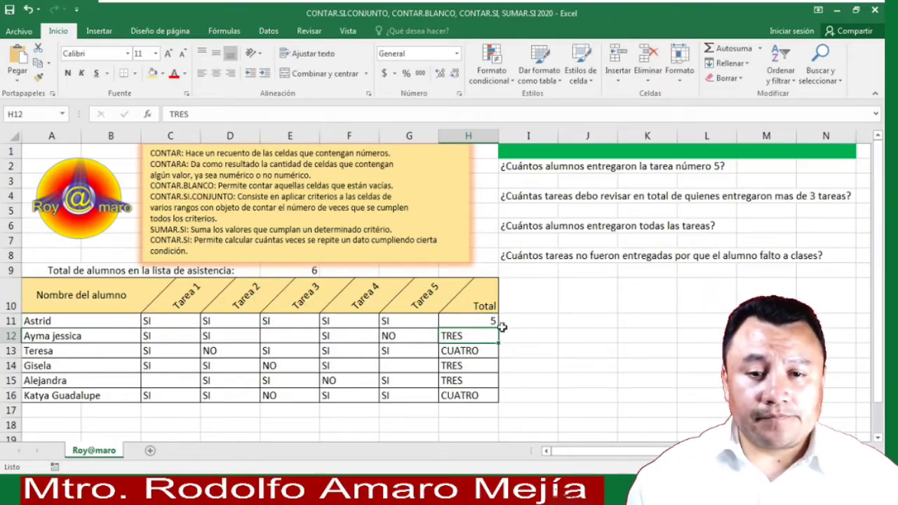
- Copy the CONTAR.SI formula from H11 down through H16 and check the CONTARA count in E9
{"action": "left_click", "coordinate": [483, 321]}
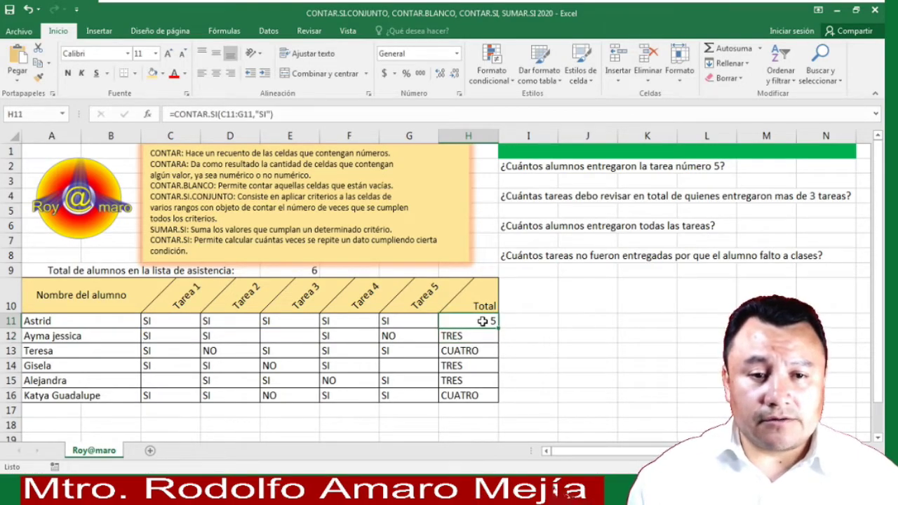
{"action": "left_click", "coordinate": [287, 270]}
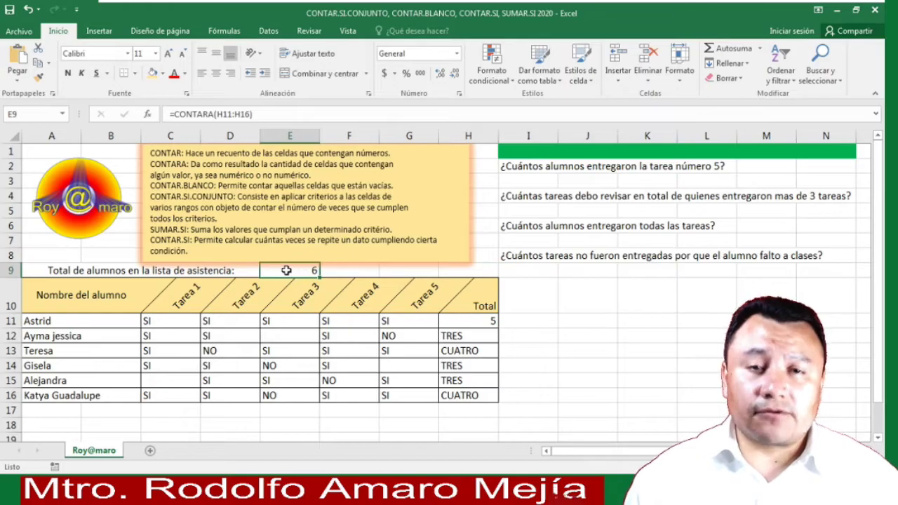
{"action": "left_click", "coordinate": [474, 339]}
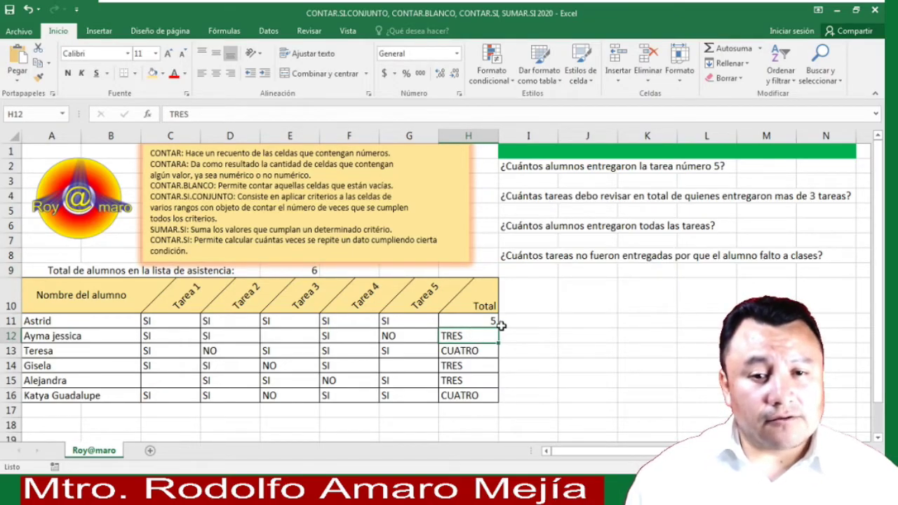
{"action": "left_click", "coordinate": [482, 321]}
{"action": "left_click_drag", "start_coordinate": [500, 321], "coordinate": [496, 406]}
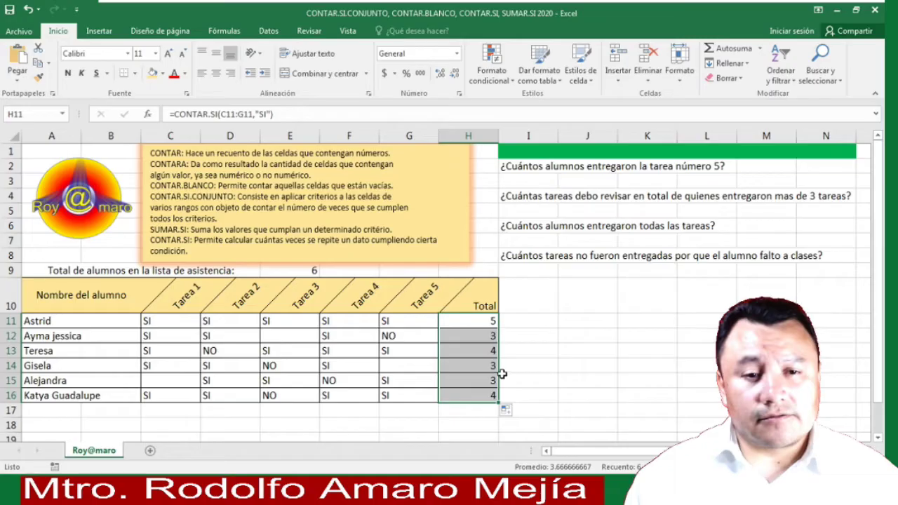
{"action": "left_click", "coordinate": [285, 274]}
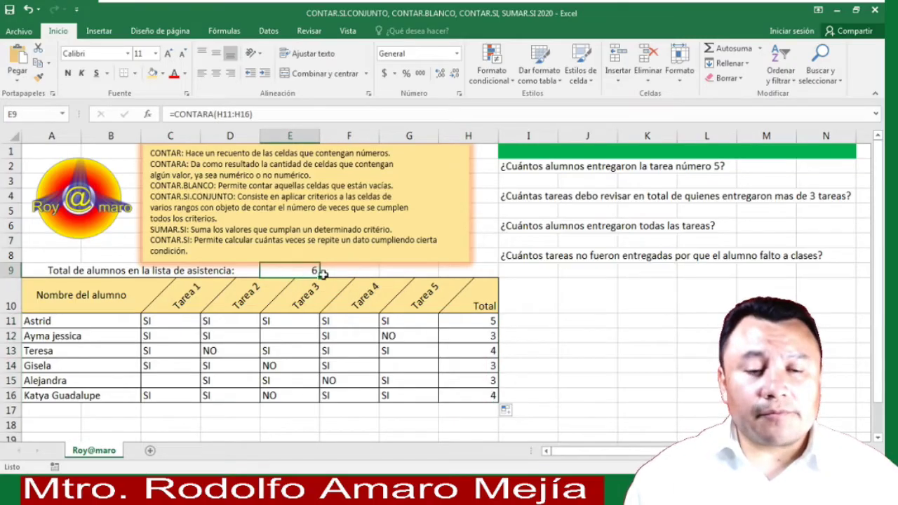
- Change the attendance-list student count formula in E9 to =CONTARA(A11:B16), so it counts the student names instead of the totals
{"action": "left_click", "coordinate": [475, 321]}
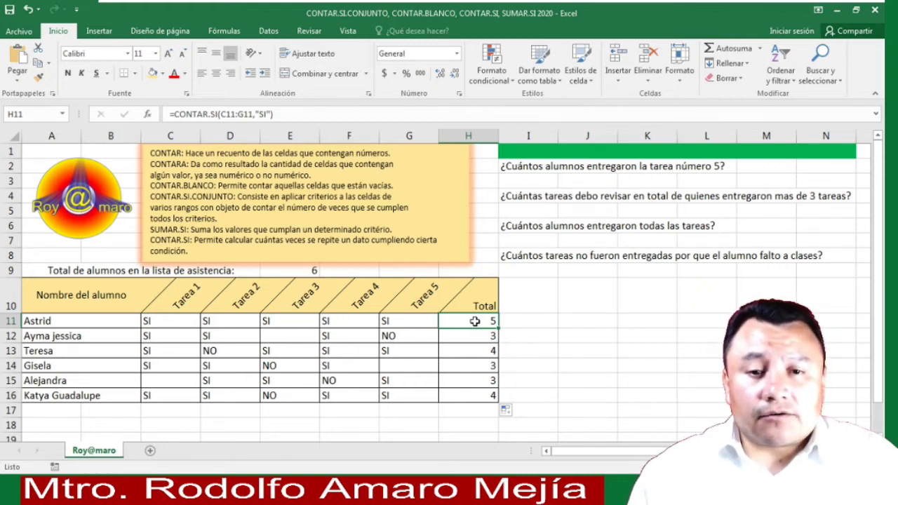
{"action": "left_click_drag", "start_coordinate": [475, 321], "coordinate": [475, 397]}
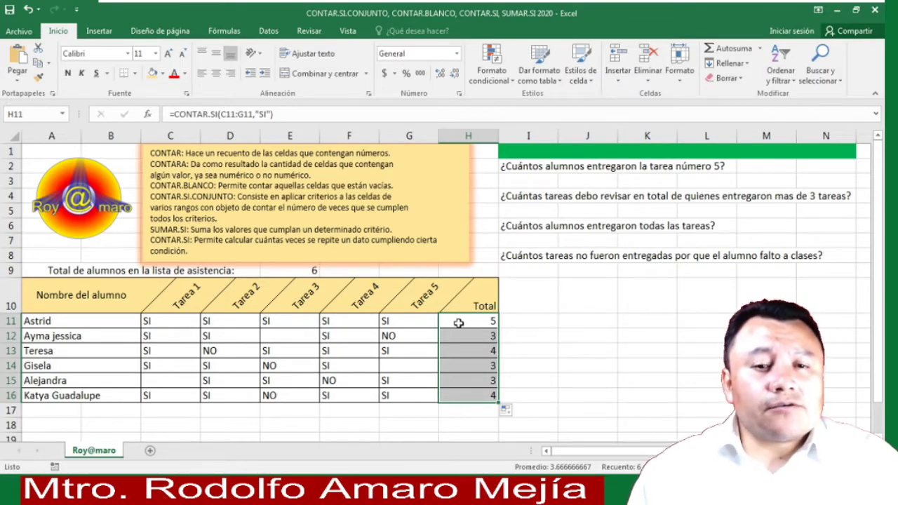
{"action": "left_click", "coordinate": [106, 320]}
{"action": "left_click_drag", "start_coordinate": [105, 321], "coordinate": [103, 395]}
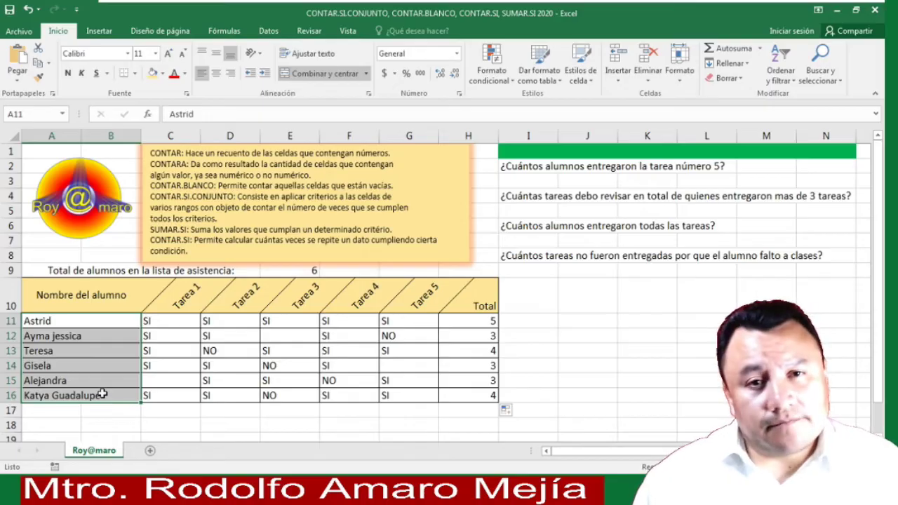
{"action": "left_click", "coordinate": [302, 269]}
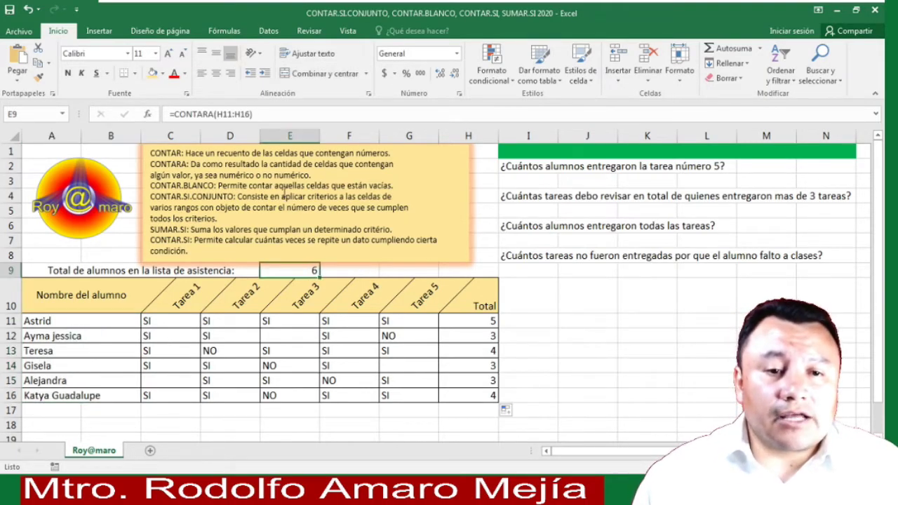
{"action": "left_click", "coordinate": [254, 114]}
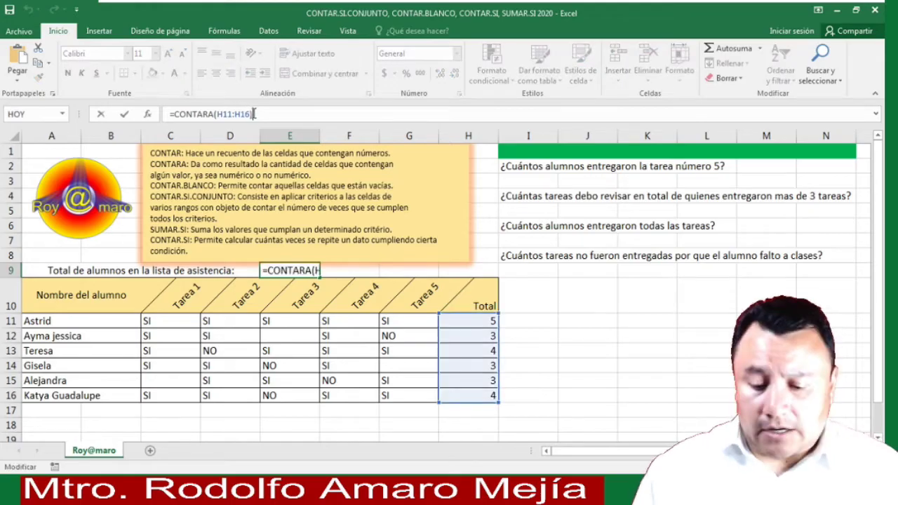
{"action": "key", "text": "BackSpace"}
{"action": "key", "text": "BackSpace"}
{"action": "key", "text": "BackSpace"}
{"action": "key", "text": "BackSpace"}
{"action": "key", "text": "BackSpace"}
{"action": "key", "text": "BackSpace"}
{"action": "key", "text": "BackSpace"}
{"action": "key", "text": "BackSpace"}
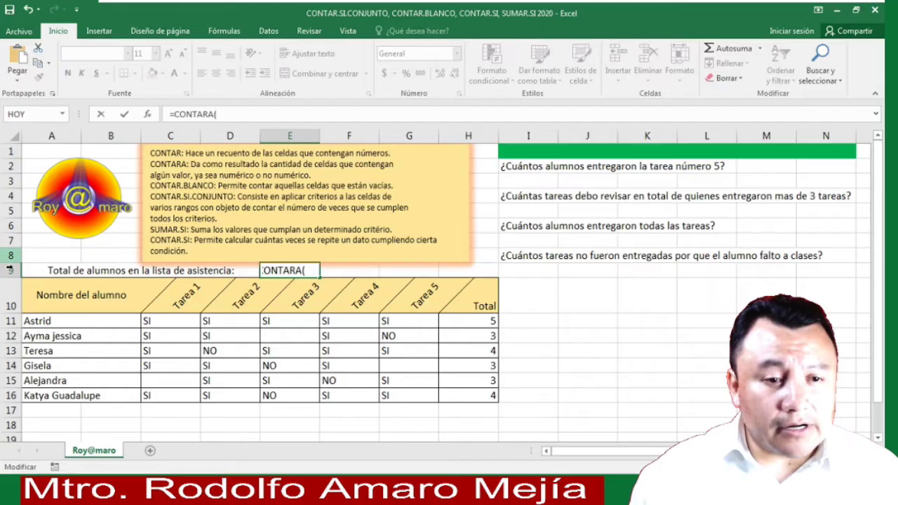
{"action": "left_click", "coordinate": [42, 321]}
{"action": "left_click_drag", "start_coordinate": [42, 321], "coordinate": [42, 396]}
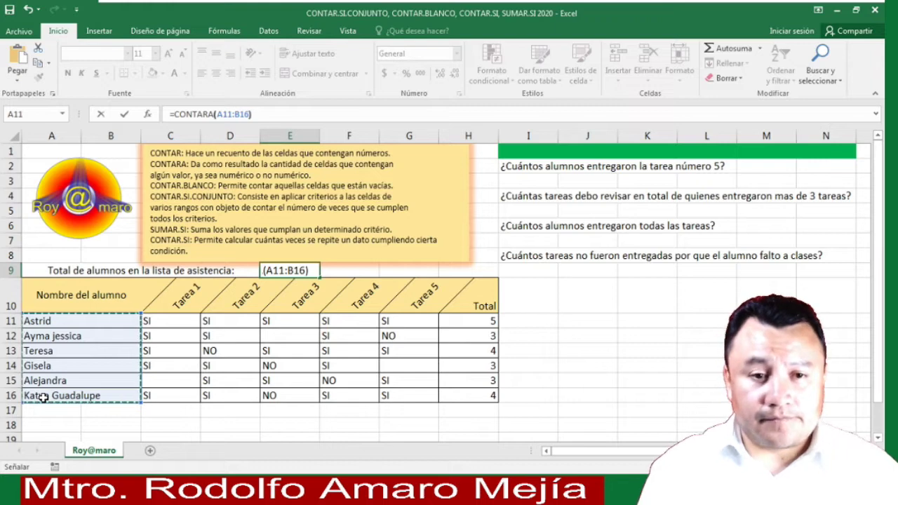
{"action": "type", "text": ")"}
{"action": "key", "text": "Return"}
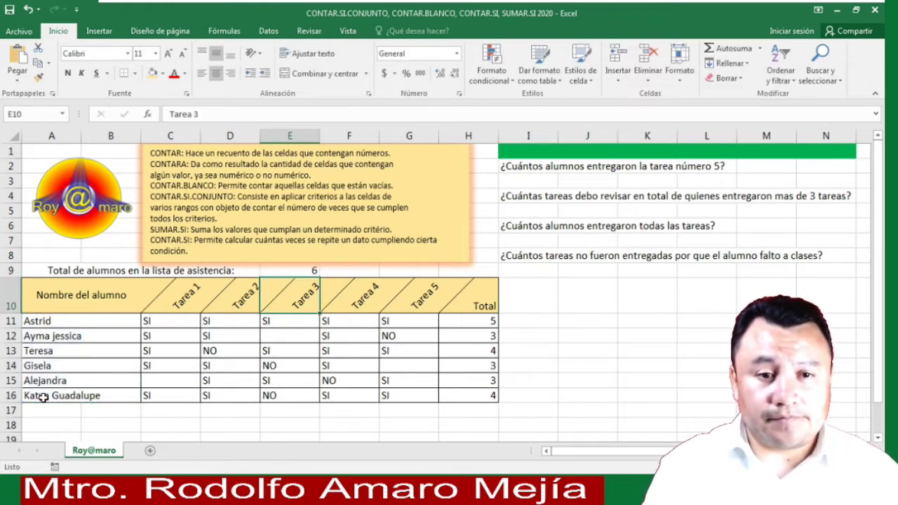
{"action": "left_click", "coordinate": [298, 270]}
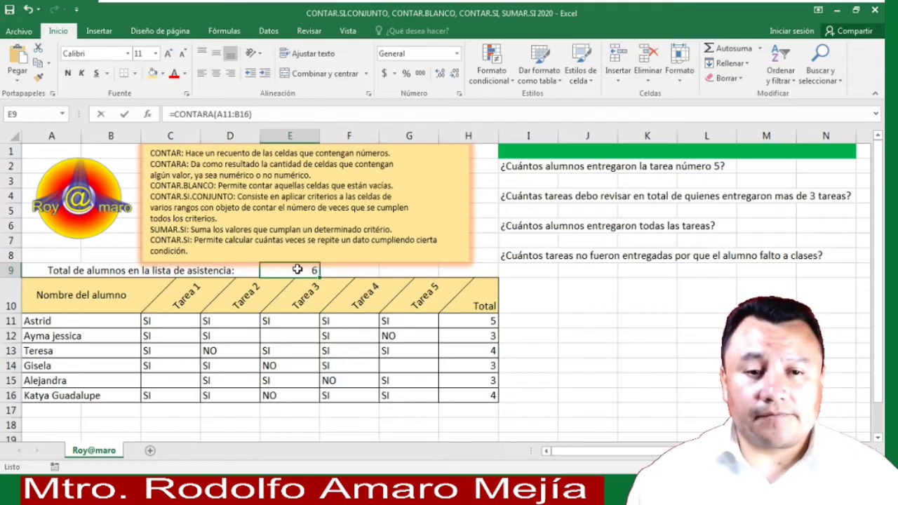
{"action": "double_click", "coordinate": [297, 269]}
{"action": "key", "text": "Return"}
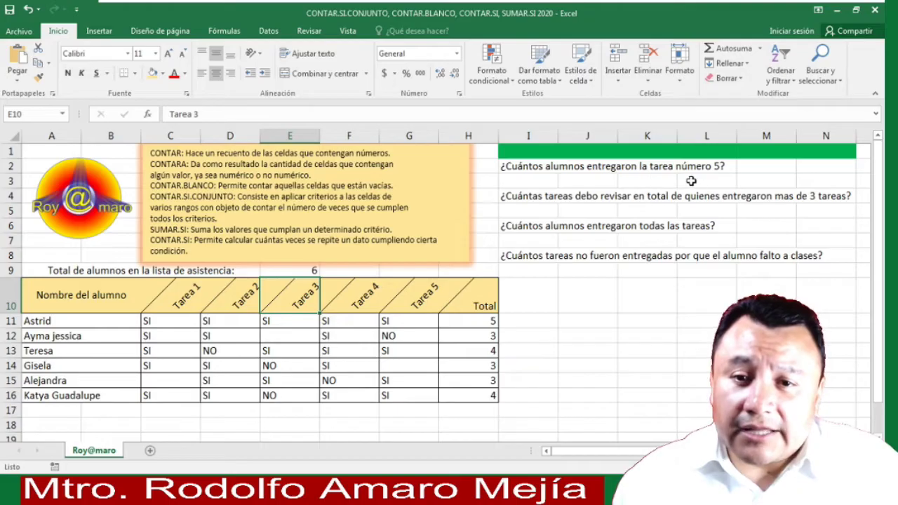
- Count the students who submitted Tarea 5 by entering =CONTAR.SI(G11:G16,"SI") in I3
{"action": "left_click", "coordinate": [530, 182]}
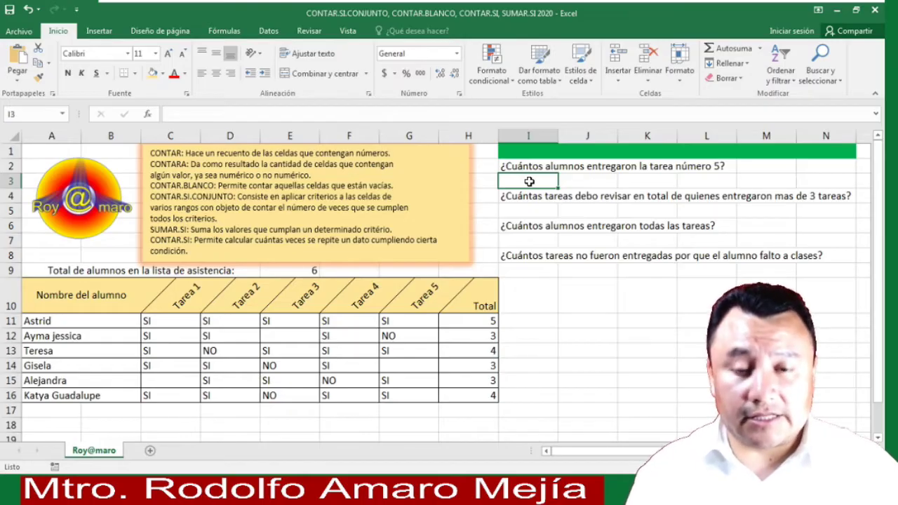
{"action": "type", "text": "=CO"}
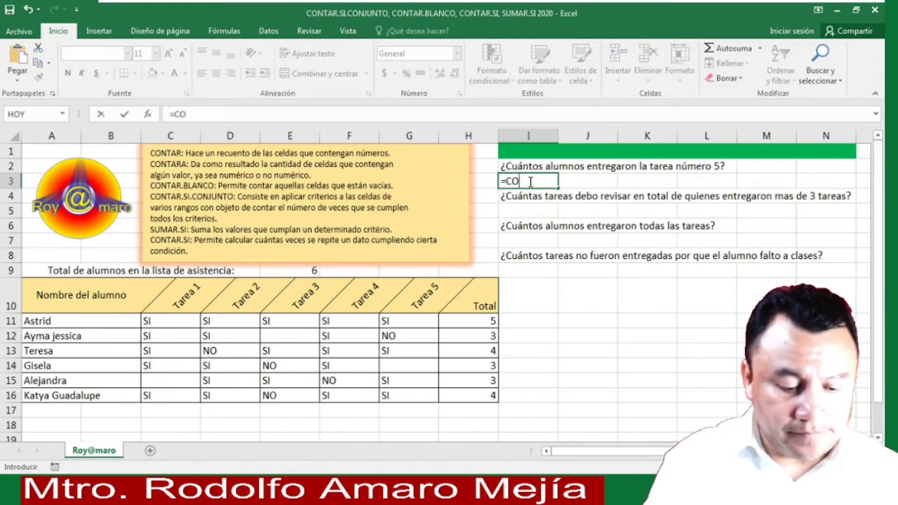
{"action": "type", "text": "NTAR.SI"}
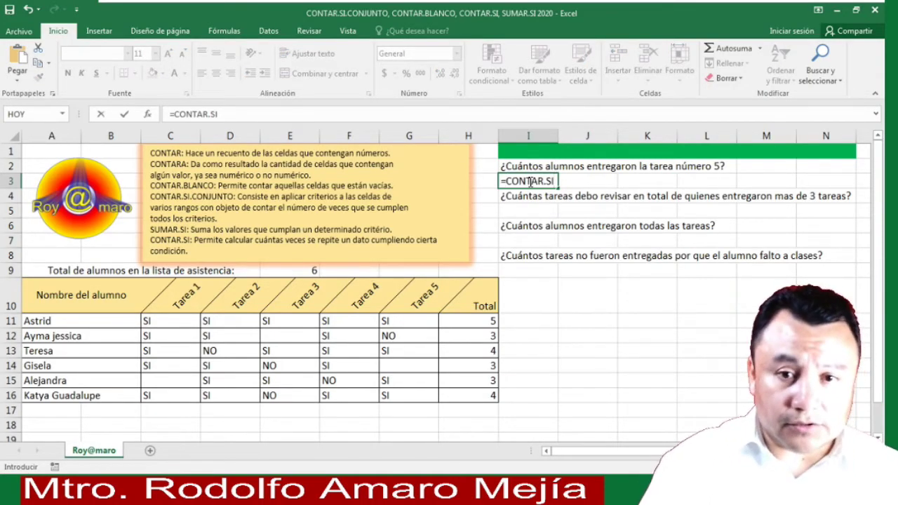
{"action": "type", "text": "("}
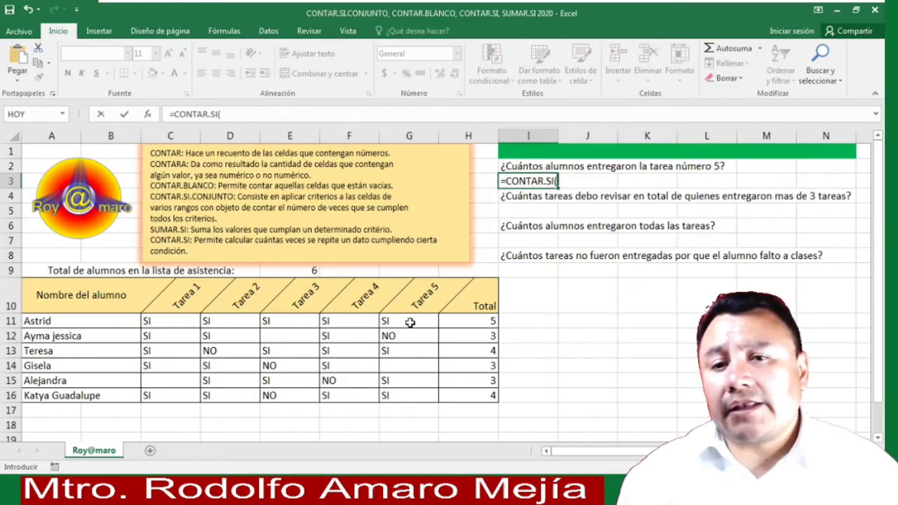
{"action": "left_click_drag", "start_coordinate": [409, 322], "coordinate": [405, 393]}
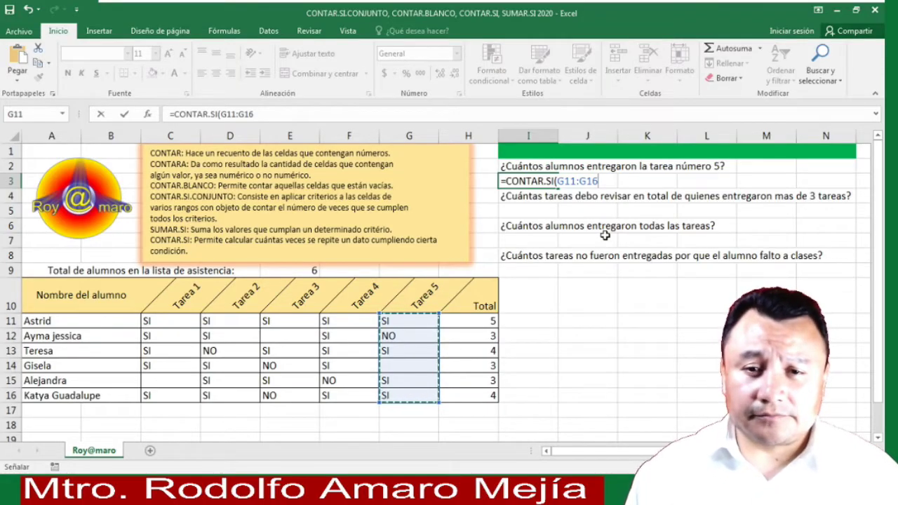
{"action": "type", "text": ","}
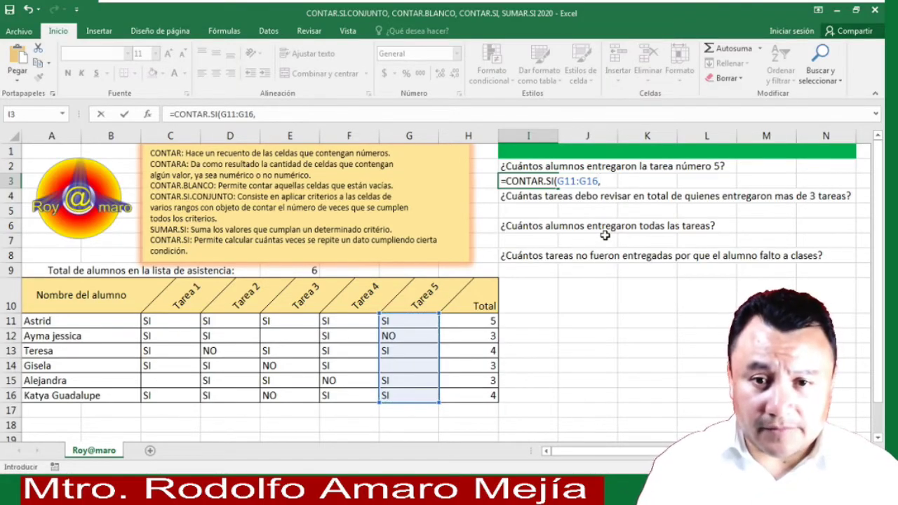
{"action": "type", "text": "\""}
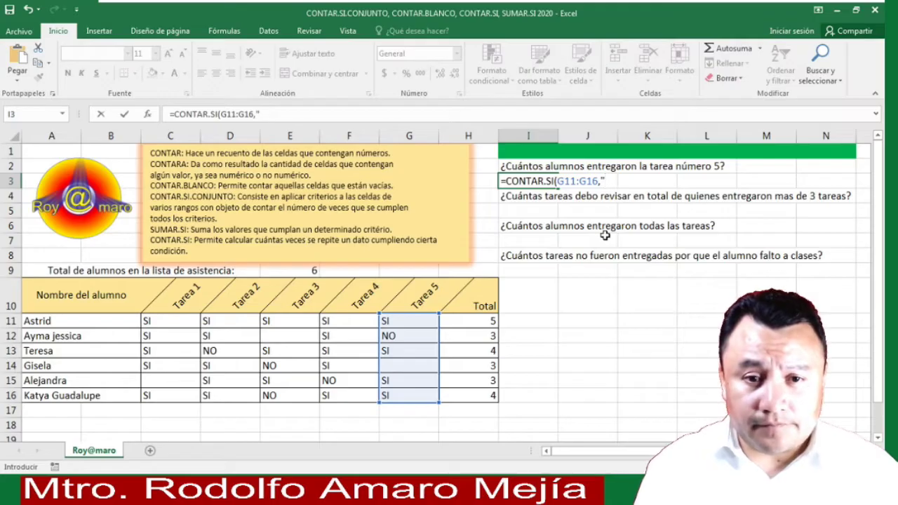
{"action": "type", "text": "SI\")"}
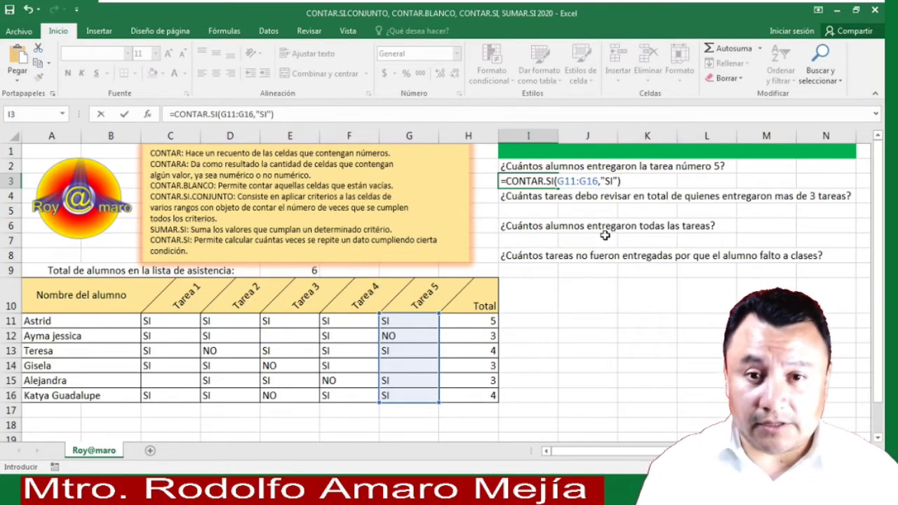
{"action": "key", "text": "Return"}
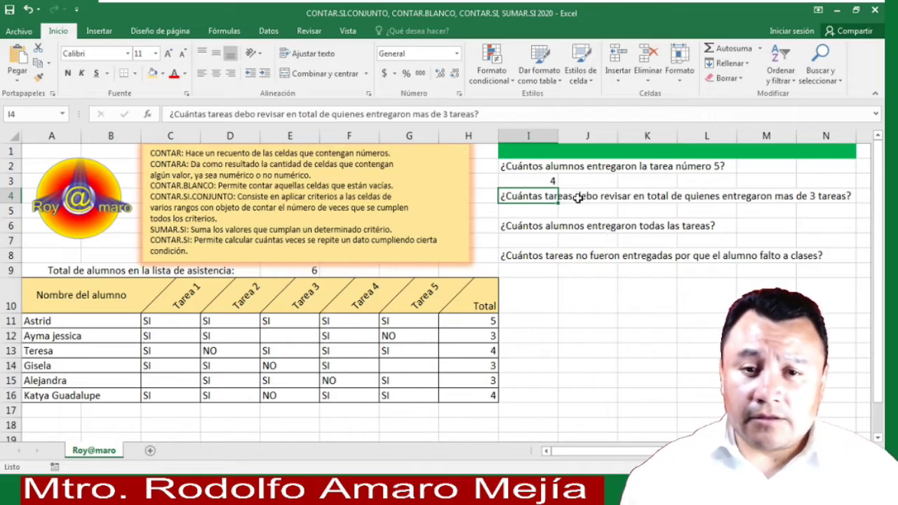
- Check the Tarea 5 count in I3 against the SI entries in column G, and examine the blank cells in the homework table
{"action": "left_click", "coordinate": [539, 182]}
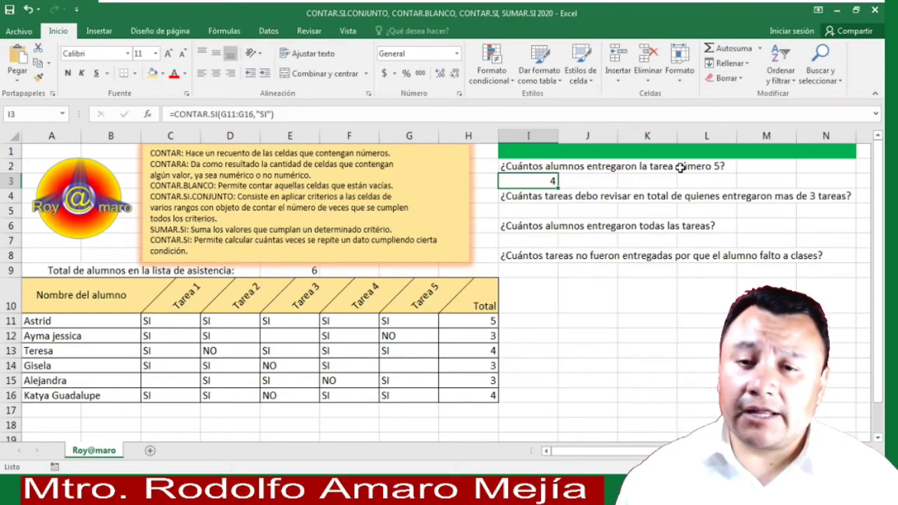
{"action": "left_click", "coordinate": [405, 324]}
{"action": "left_click", "coordinate": [406, 351]}
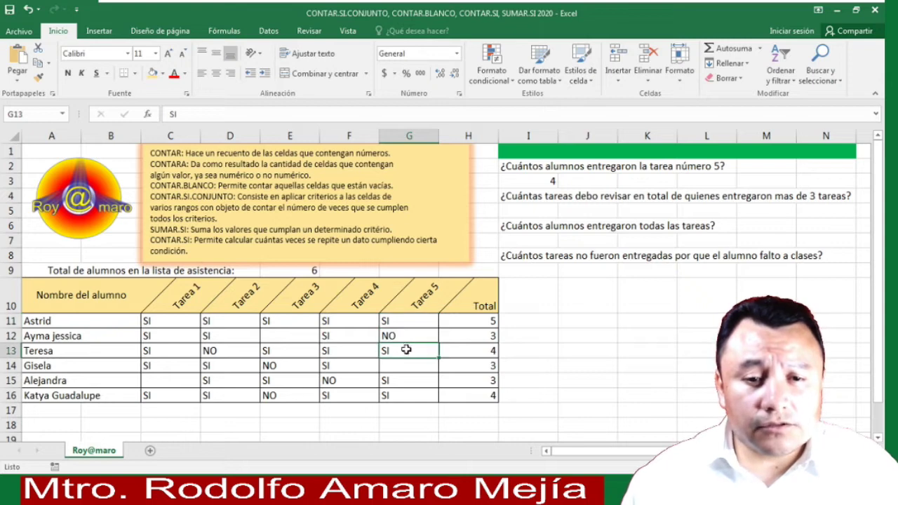
{"action": "left_click", "coordinate": [401, 382]}
{"action": "left_click", "coordinate": [399, 395]}
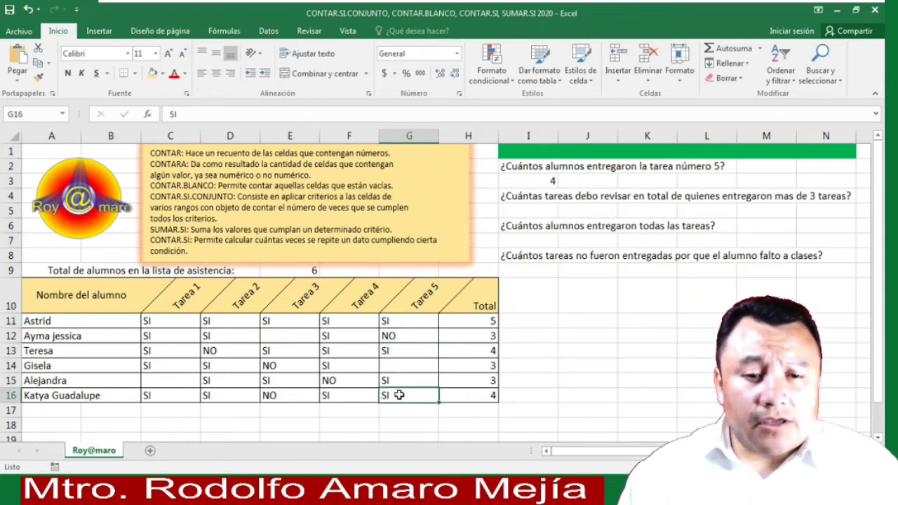
{"action": "left_click", "coordinate": [405, 365]}
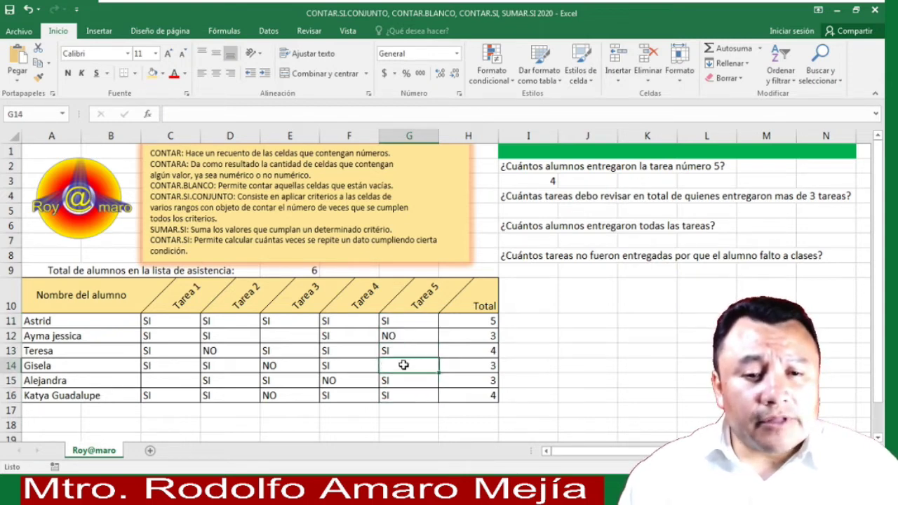
{"action": "left_click", "coordinate": [293, 337]}
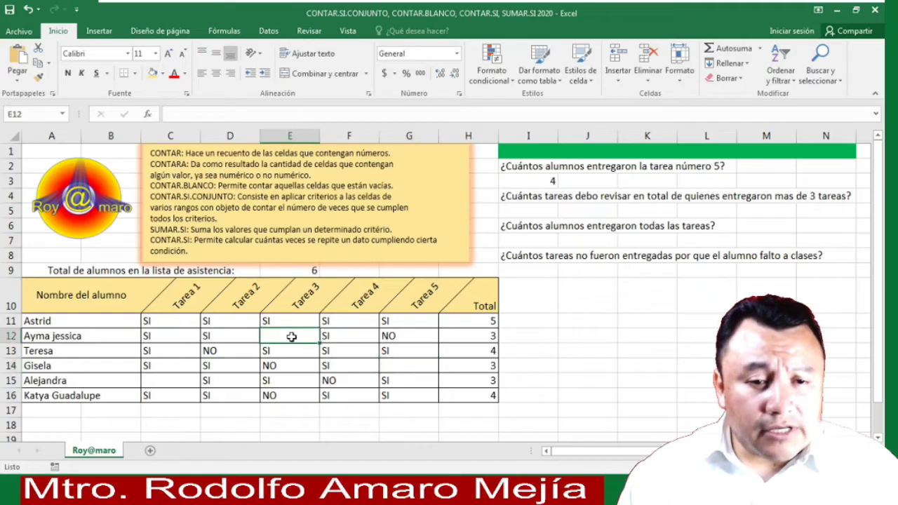
{"action": "left_click", "coordinate": [170, 381]}
{"action": "left_click", "coordinate": [283, 337]}
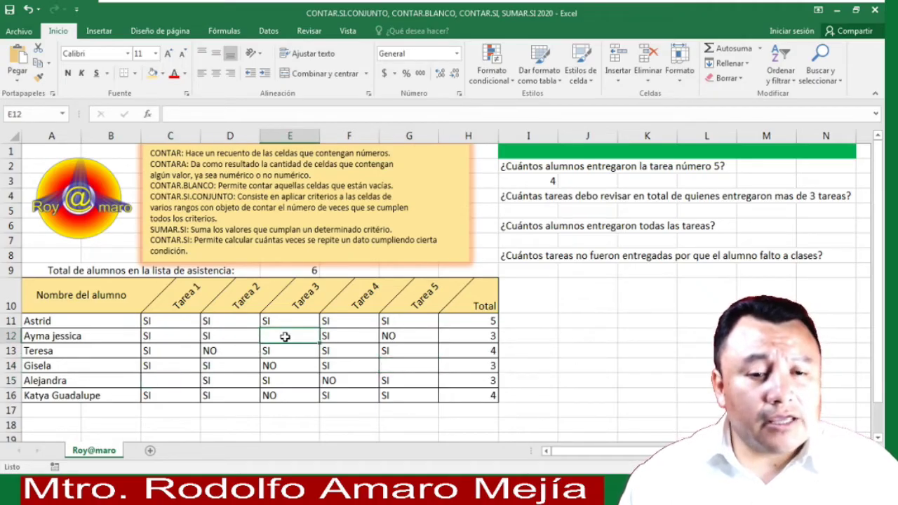
{"action": "left_click", "coordinate": [386, 367]}
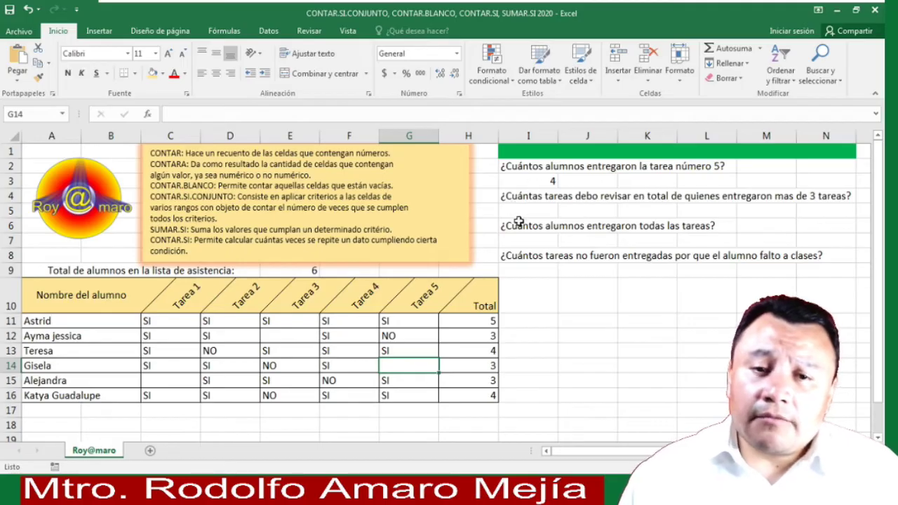
{"action": "left_click", "coordinate": [531, 207]}
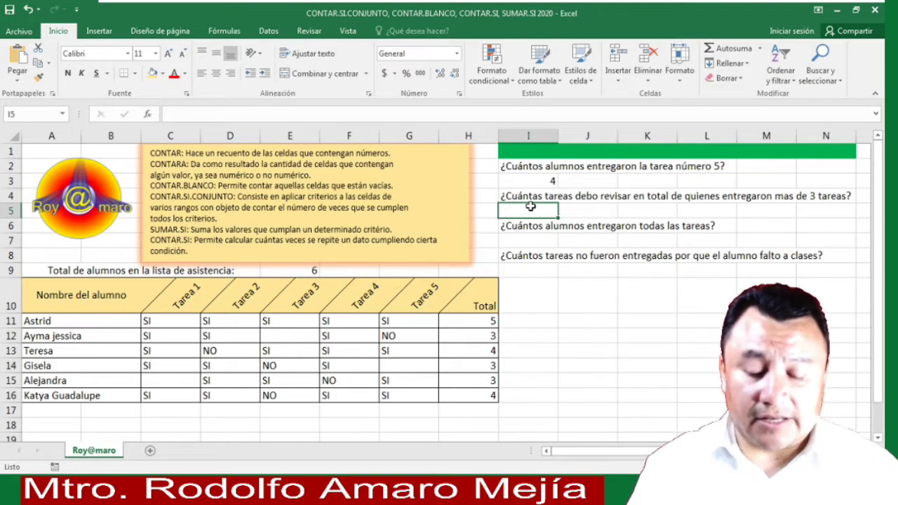
{"action": "type", "text": "SUM"}
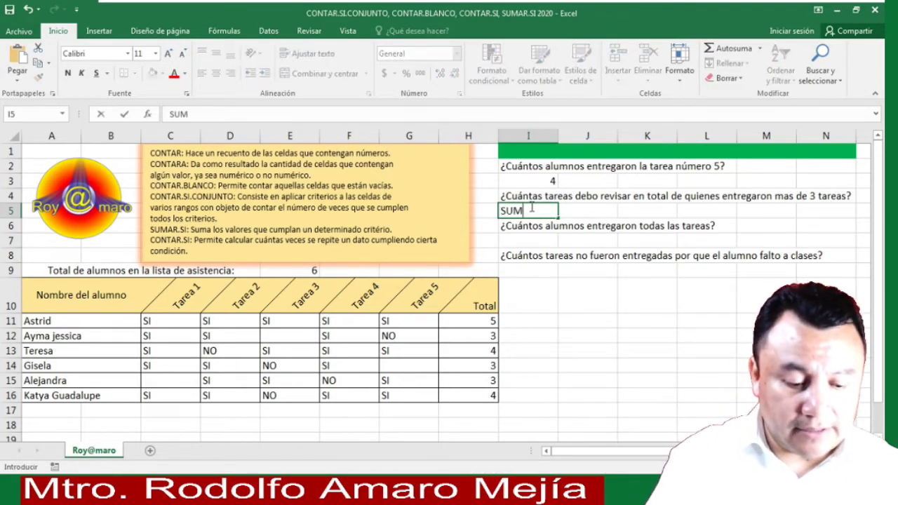
{"action": "type", "text": "AR.SI("}
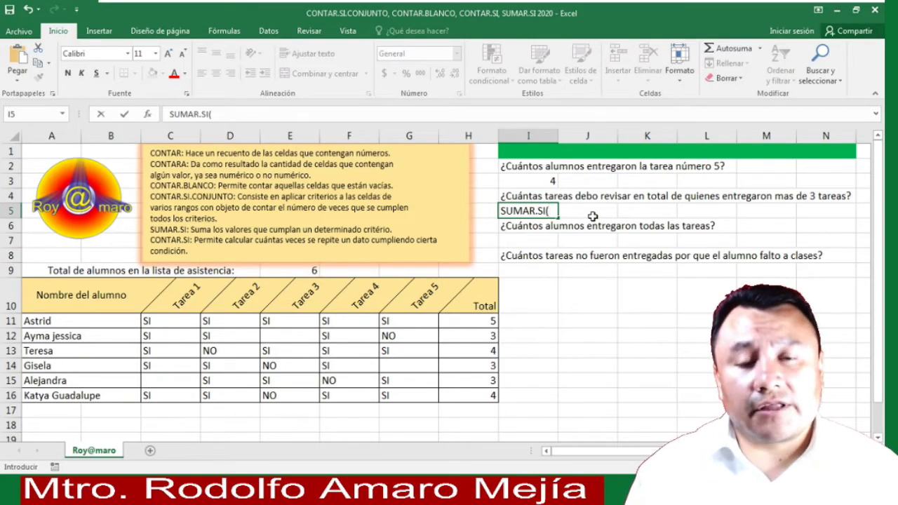
{"action": "key", "text": "BackSpace"}
{"action": "key", "text": "BackSpace"}
{"action": "key", "text": "BackSpace"}
{"action": "key", "text": "BackSpace"}
{"action": "key", "text": "BackSpace"}
{"action": "key", "text": "BackSpace"}
{"action": "key", "text": "BackSpace"}
{"action": "key", "text": "BackSpace"}
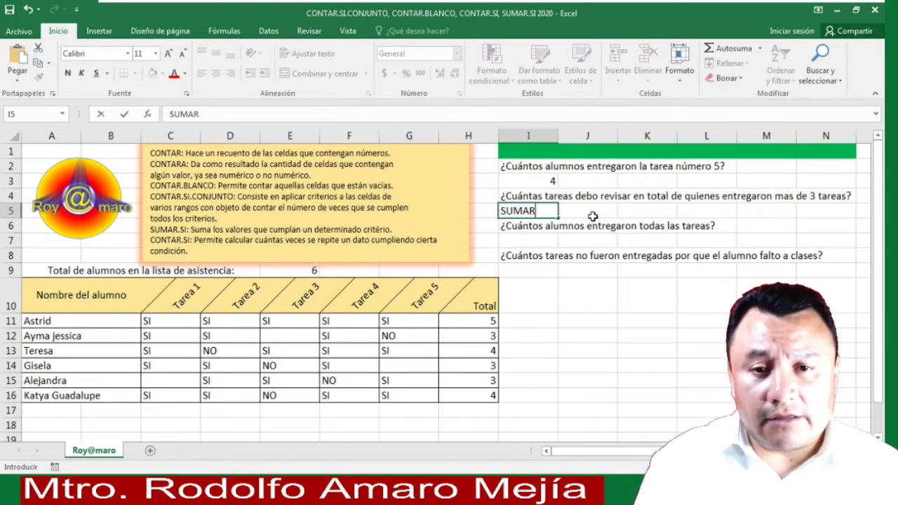
- Total the homework of students who submitted more than 3 tasks by entering =SUMAR.SI(H11:H16,">3") in I5
{"action": "type", "text": "="}
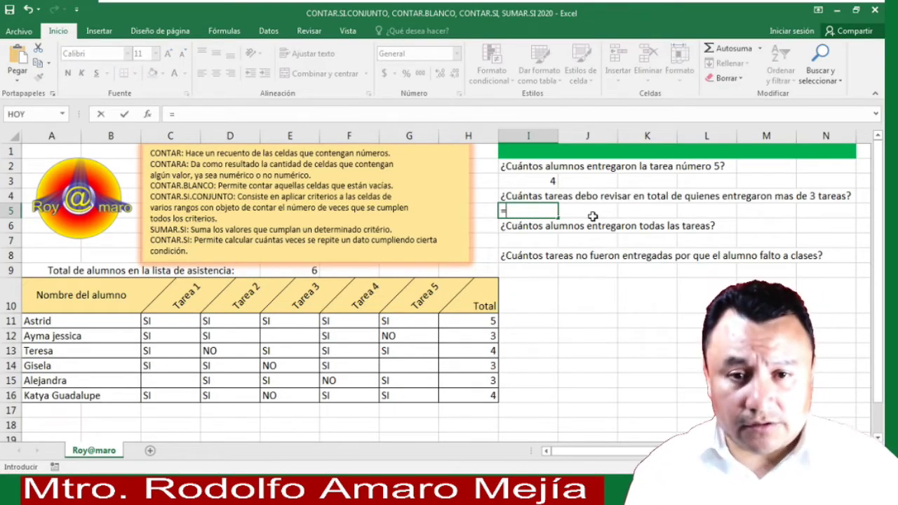
{"action": "type", "text": "SUMAR.SI"}
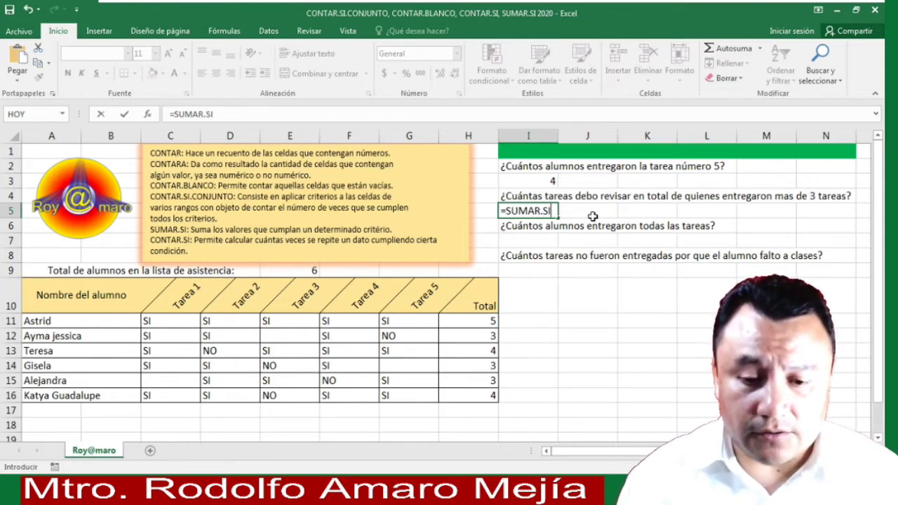
{"action": "type", "text": "("}
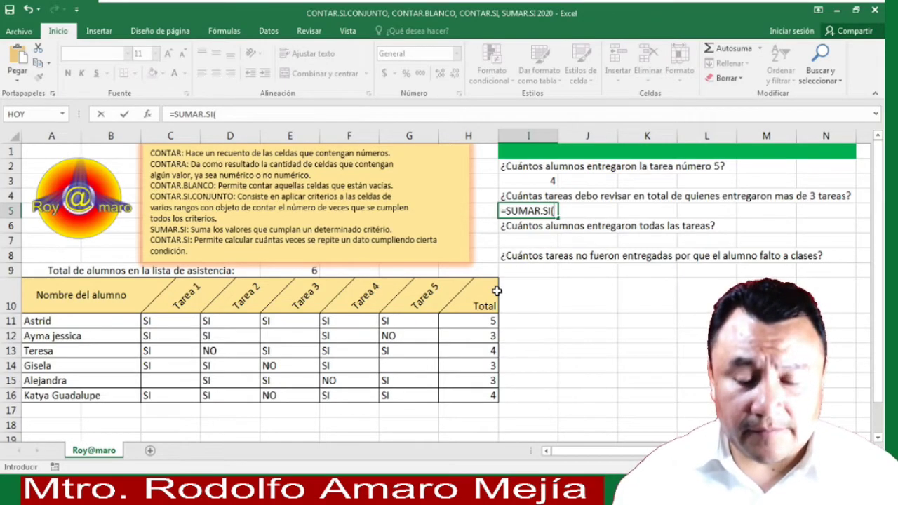
{"action": "left_click_drag", "start_coordinate": [474, 323], "coordinate": [472, 400]}
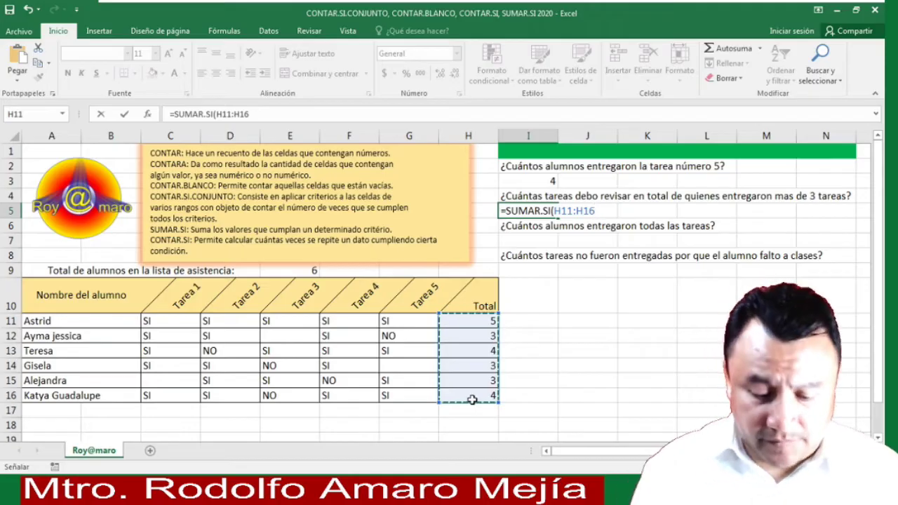
{"action": "type", "text": ","}
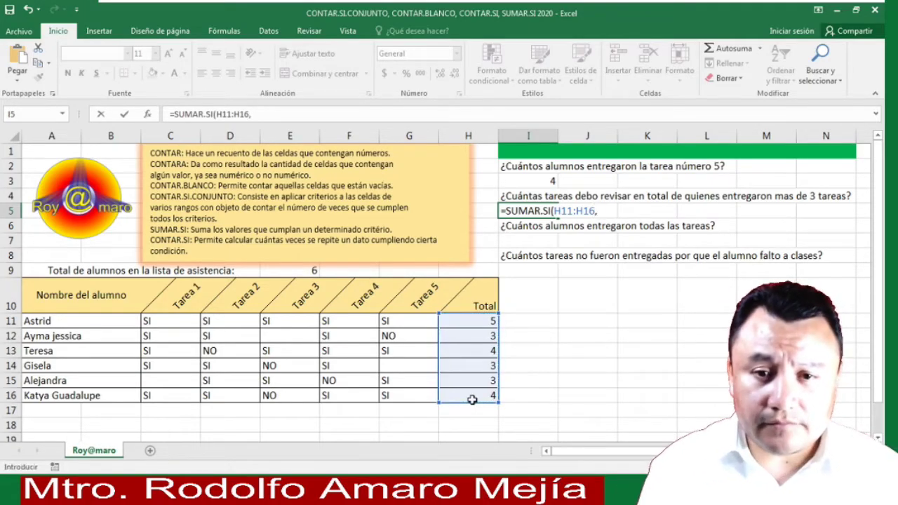
{"action": "type", "text": "\""}
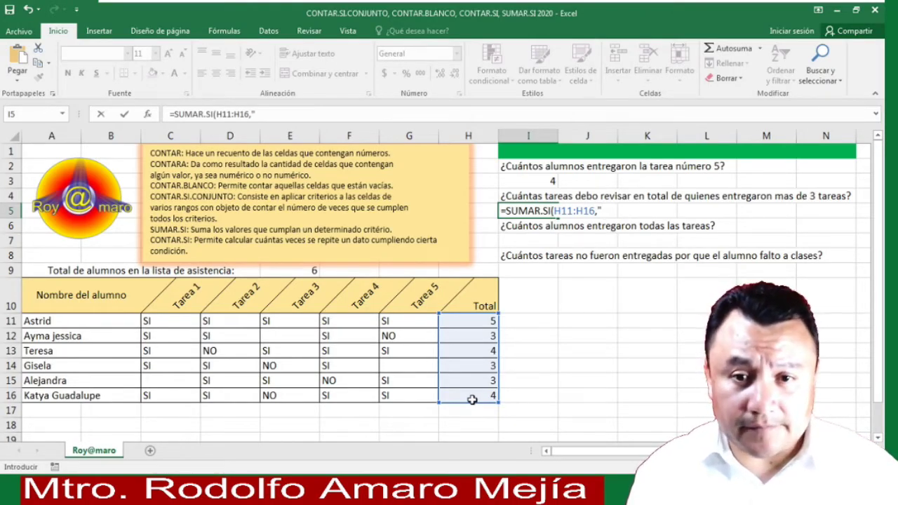
{"action": "type", "text": ">"}
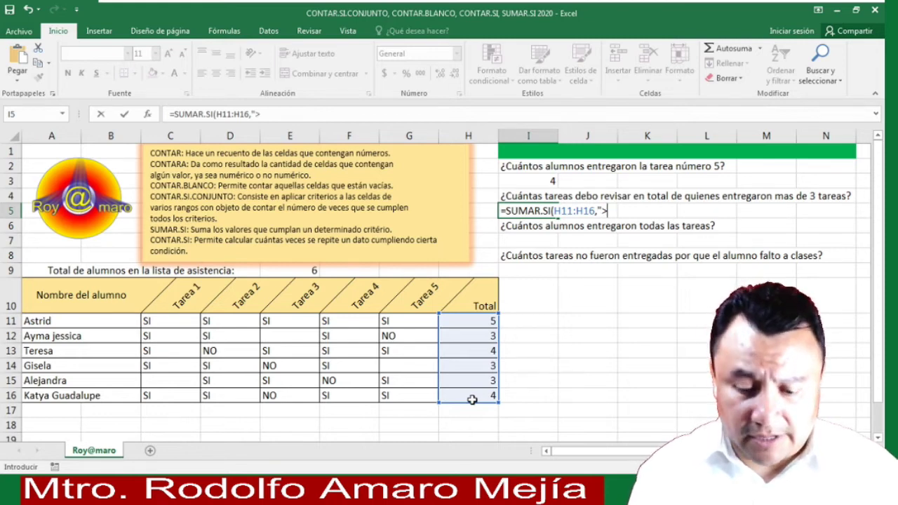
{"action": "type", "text": "3\""}
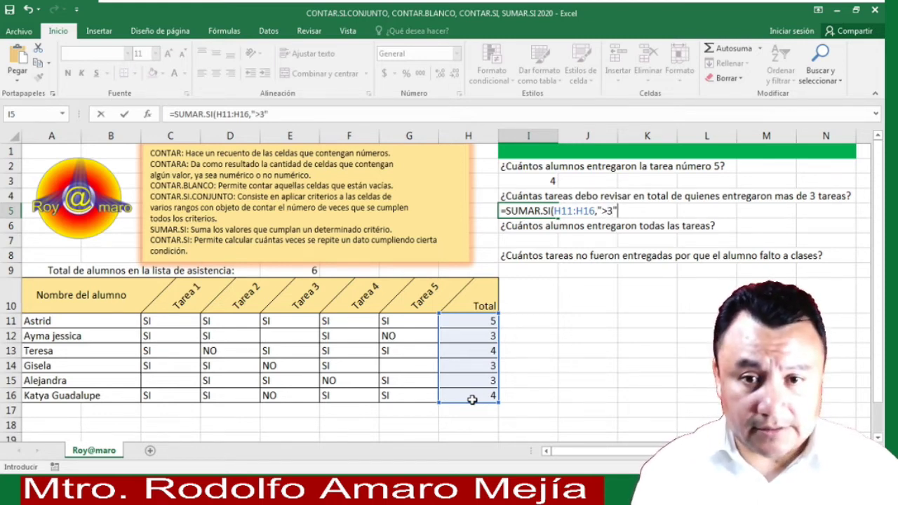
{"action": "type", "text": ")"}
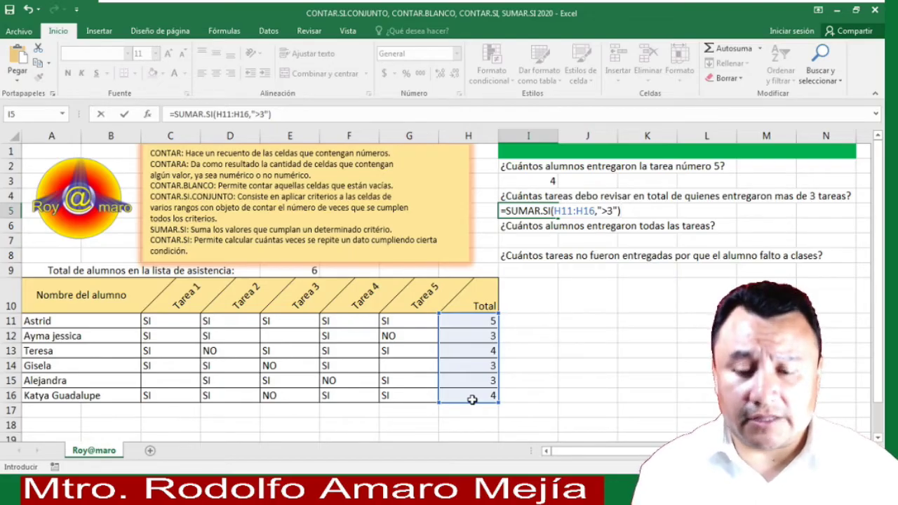
{"action": "key", "text": "Return"}
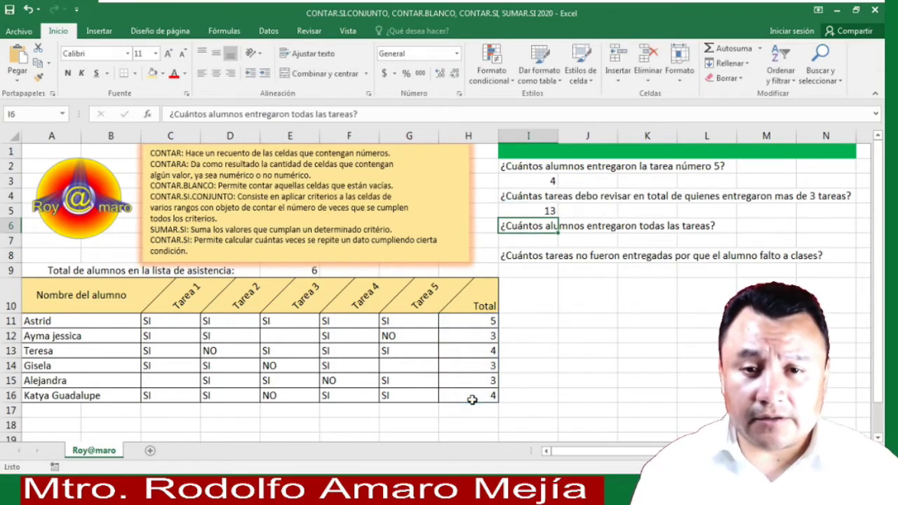
- Check the SUMAR.SI result in I5 against the individual totals above 3 in column H
{"action": "left_click", "coordinate": [525, 208]}
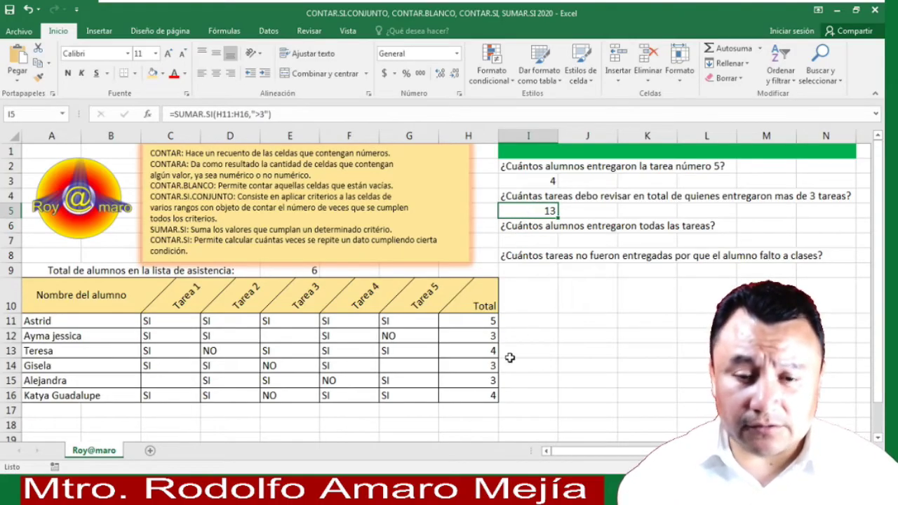
{"action": "left_click", "coordinate": [484, 396]}
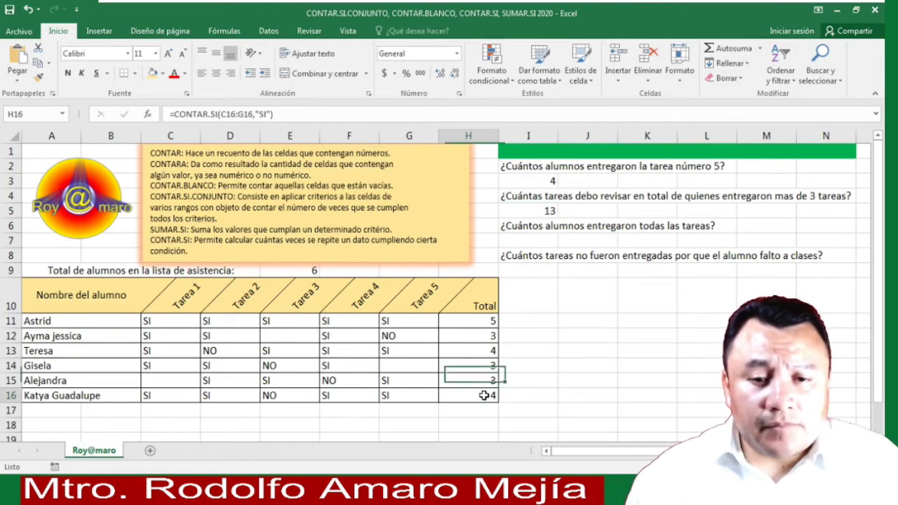
{"action": "left_click", "coordinate": [484, 351]}
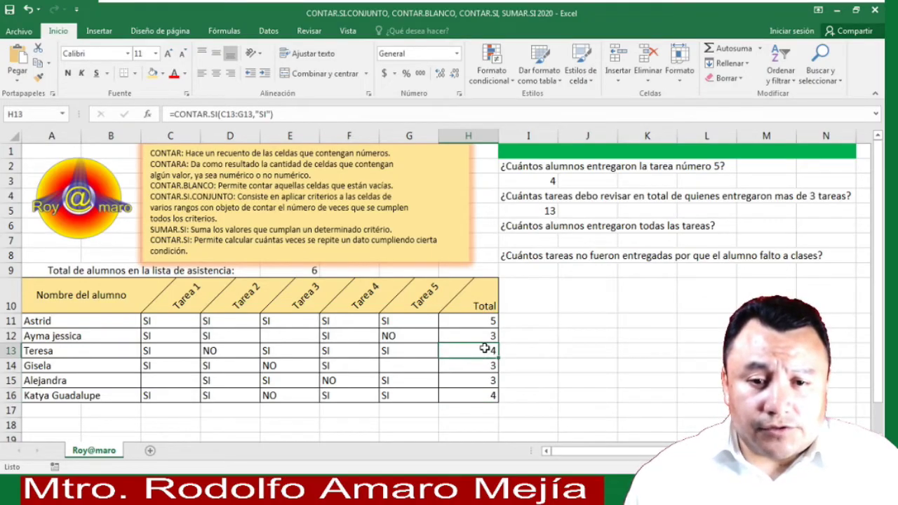
{"action": "left_click", "coordinate": [484, 320]}
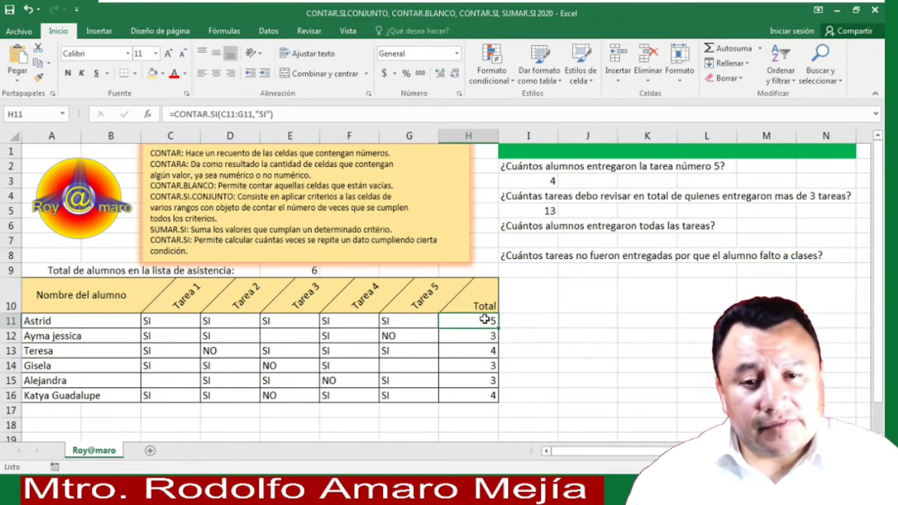
- Begin a CONTAR.SI.CONJUNTO formula in I7 with the Tarea 1 range C11:C16 and criterion "SI", leaving it open for more conditions
{"action": "left_click", "coordinate": [546, 238]}
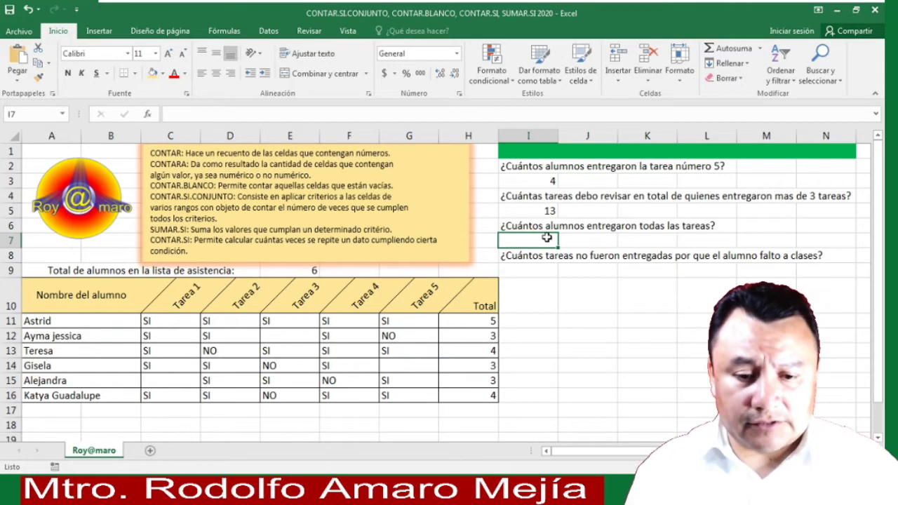
{"action": "type", "text": "="}
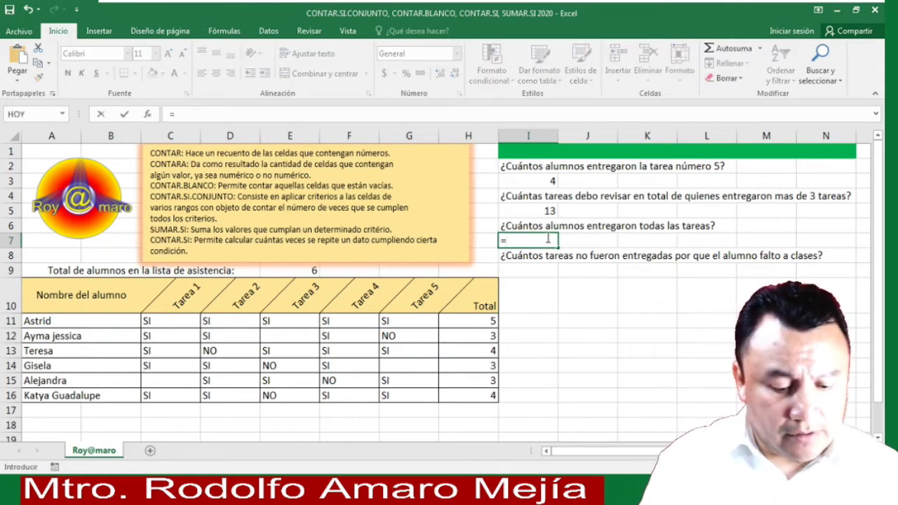
{"action": "type", "text": "CONTAR.SI"}
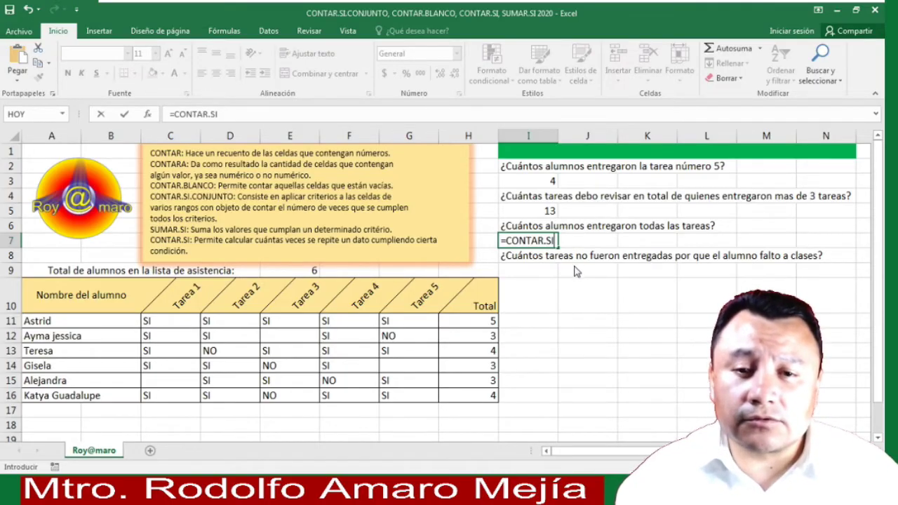
{"action": "type", "text": ".CONJUNTO("}
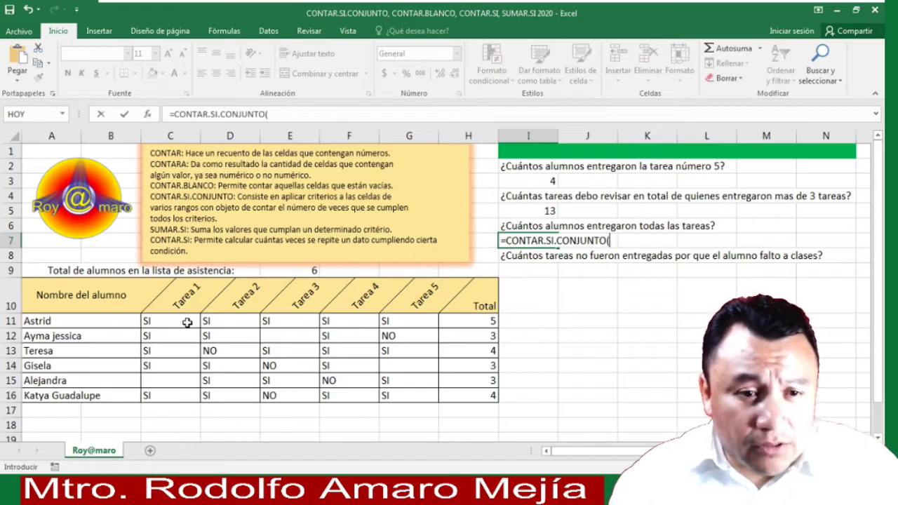
{"action": "left_click_drag", "start_coordinate": [184, 323], "coordinate": [179, 400]}
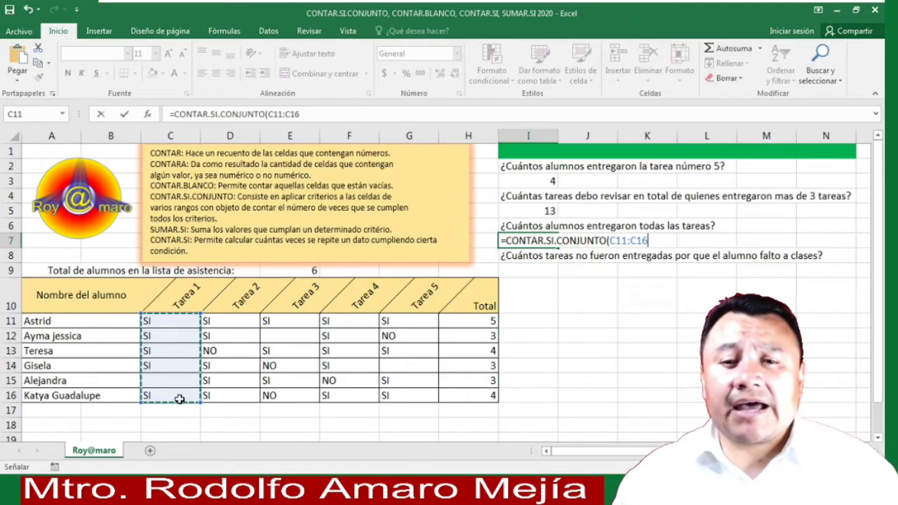
{"action": "type", "text": ",\""}
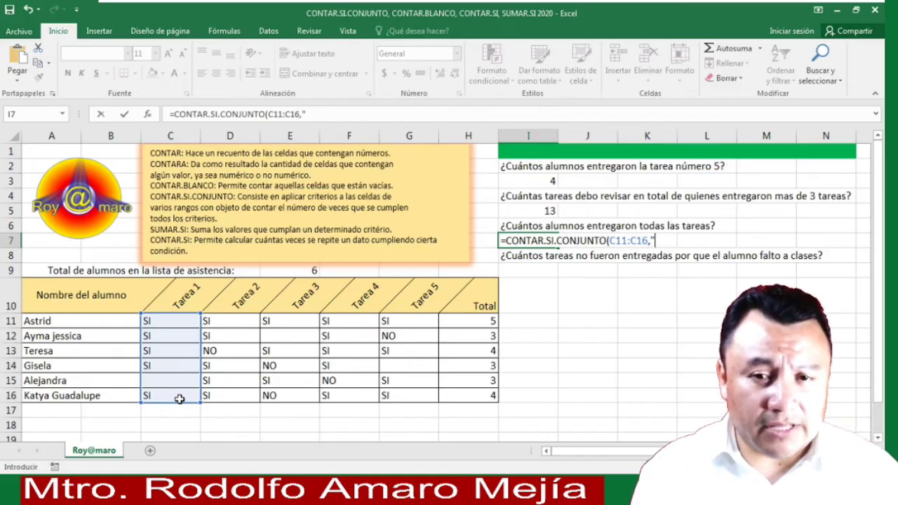
{"action": "type", "text": "SI"}
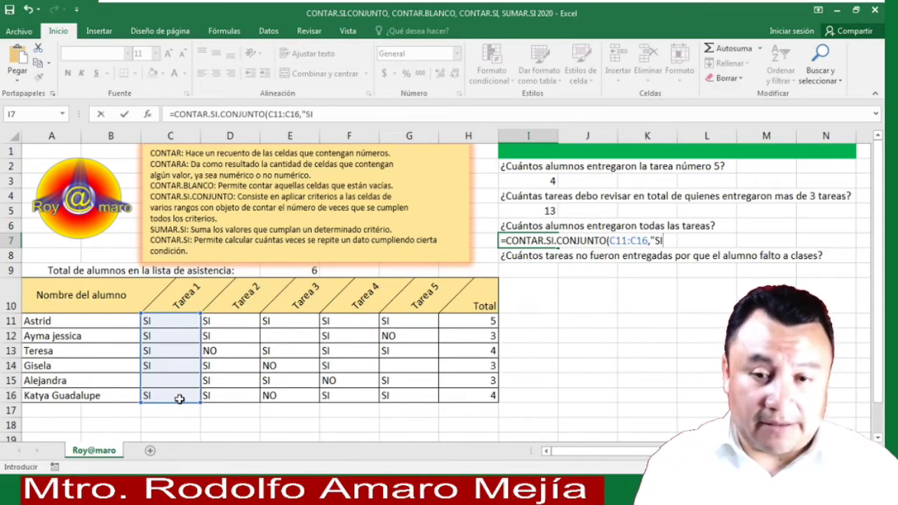
{"action": "type", "text": "\")"}
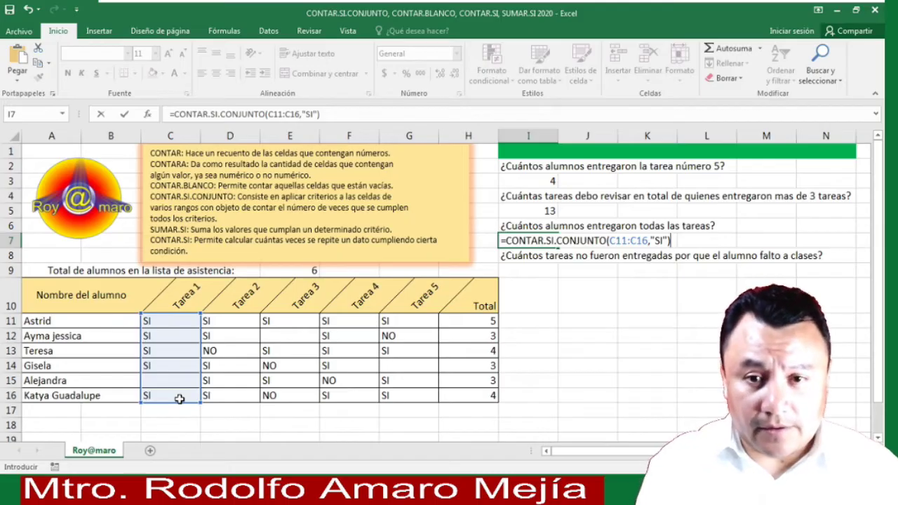
{"action": "key", "text": "BackSpace"}
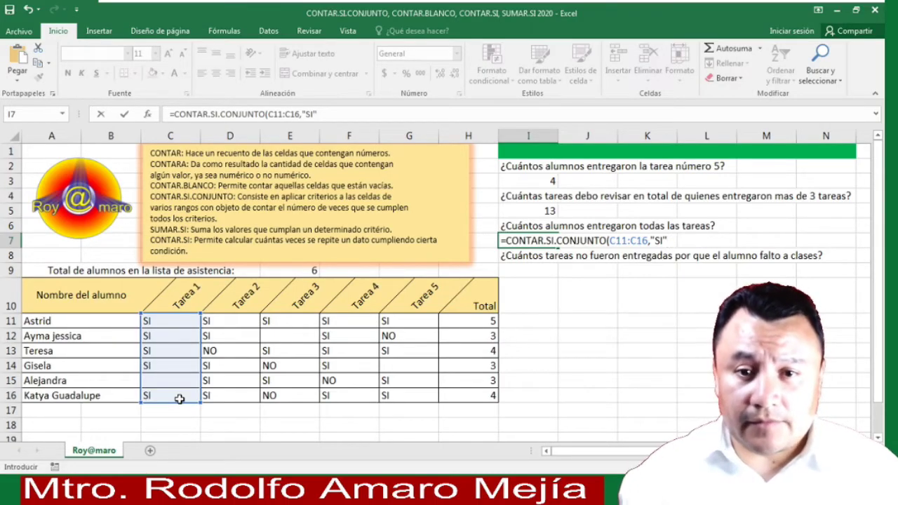
- Extend the I7 formula with the Tarea 2 and Tarea 3 conditions D11:D16,"SI" and E11:E16,"SI"
{"action": "type", "text": ","}
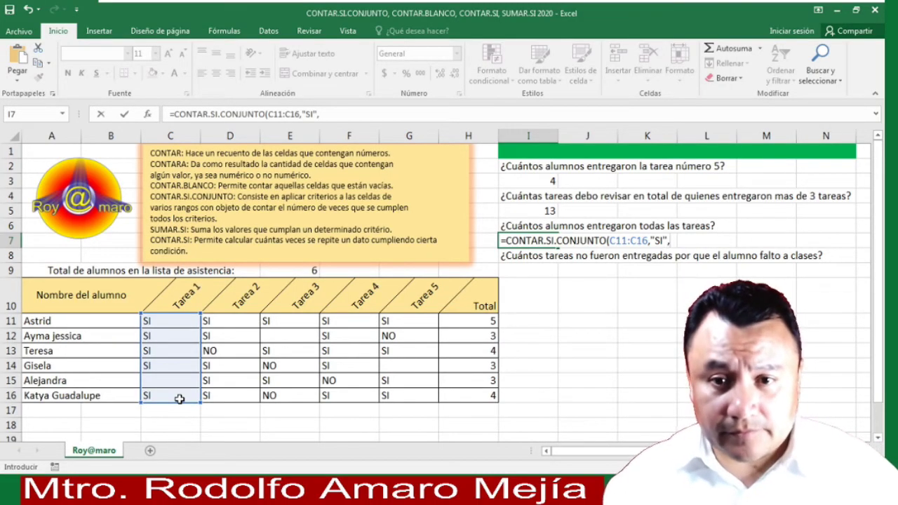
{"action": "left_click", "coordinate": [239, 321]}
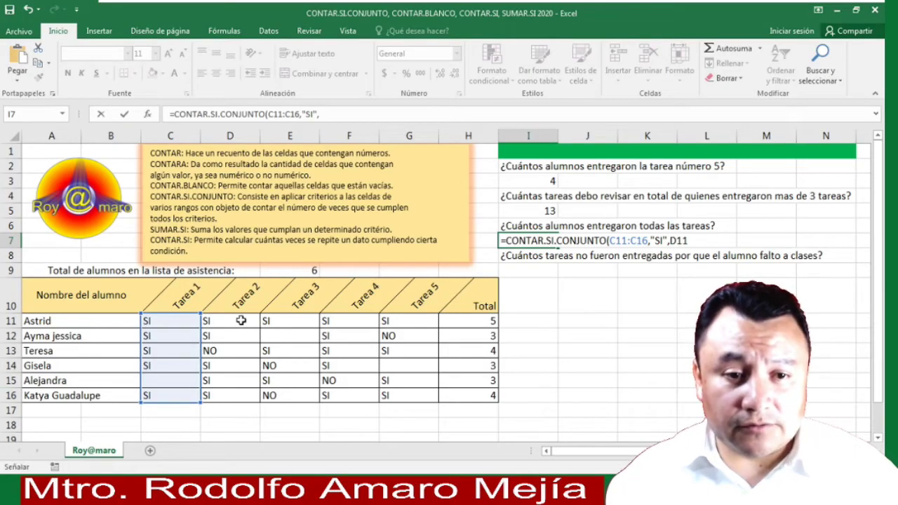
{"action": "left_click_drag", "start_coordinate": [240, 379], "coordinate": [238, 397]}
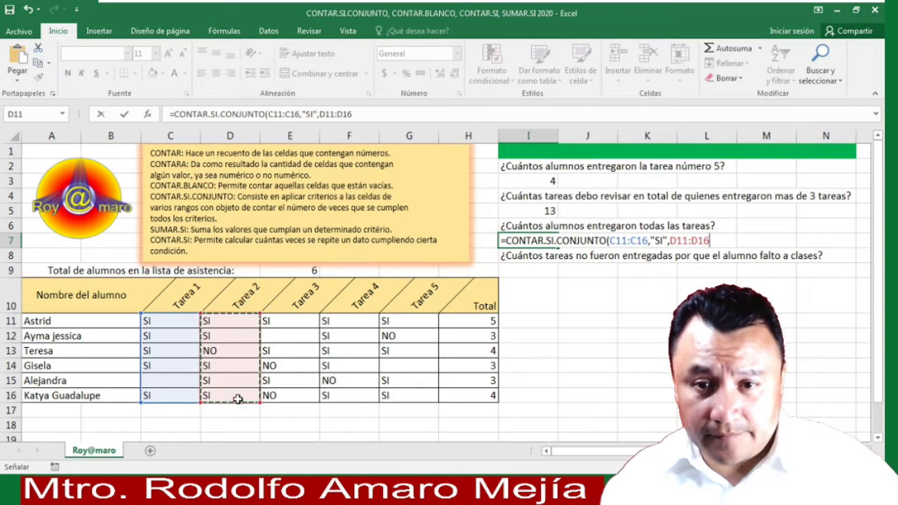
{"action": "type", "text": ",\"SI\""}
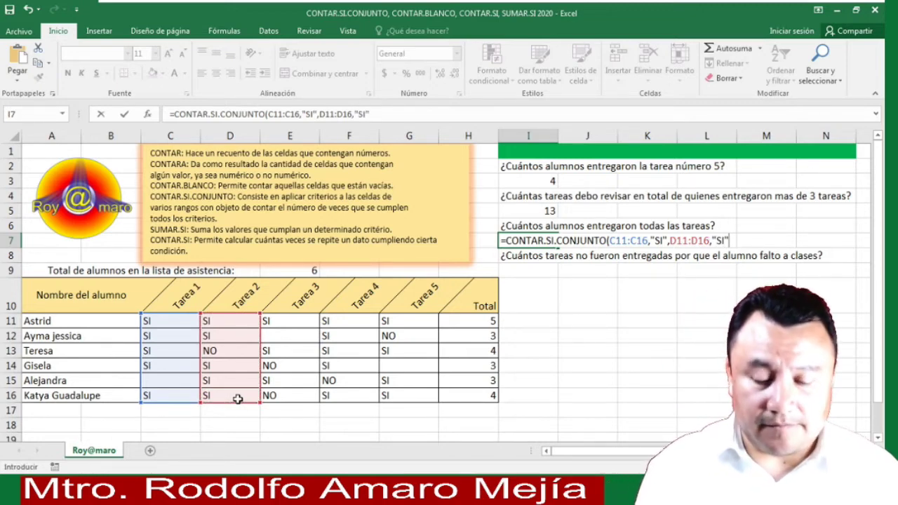
{"action": "type", "text": ","}
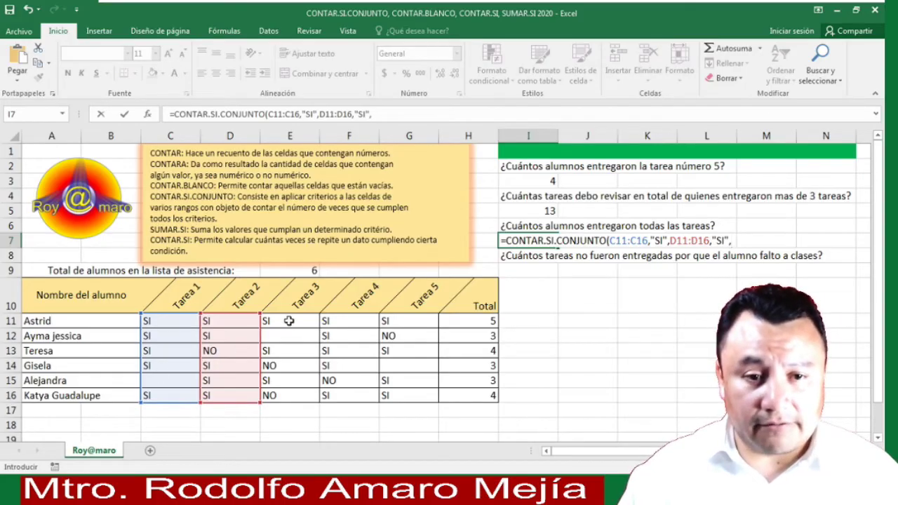
{"action": "left_click_drag", "start_coordinate": [290, 320], "coordinate": [290, 396]}
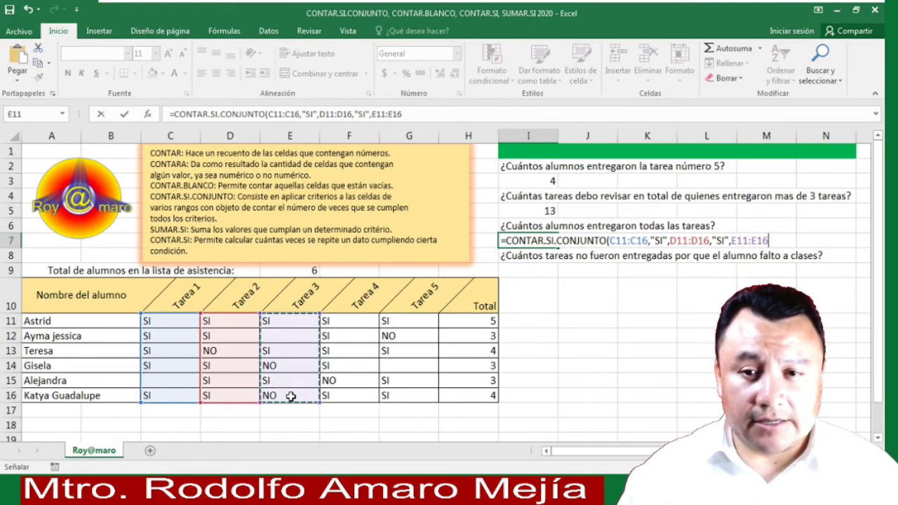
{"action": "type", "text": ",\"SI\""}
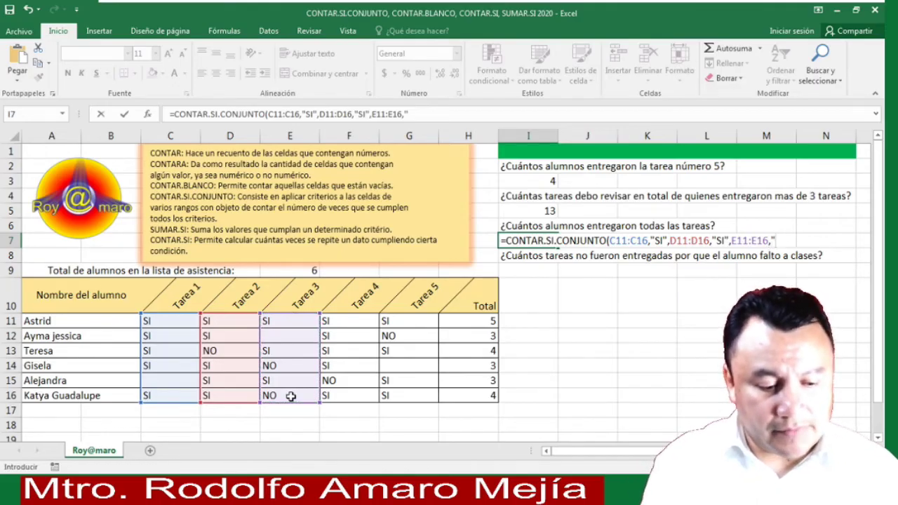
- Complete the CONTAR.SI.CONJUNTO formula in I7 with the Tarea 4 and Tarea 5 conditions F11:F16,"SI" and G11:G16,"SI"
{"action": "type", "text": ","}
{"action": "left_click_drag", "start_coordinate": [341, 322], "coordinate": [343, 395]}
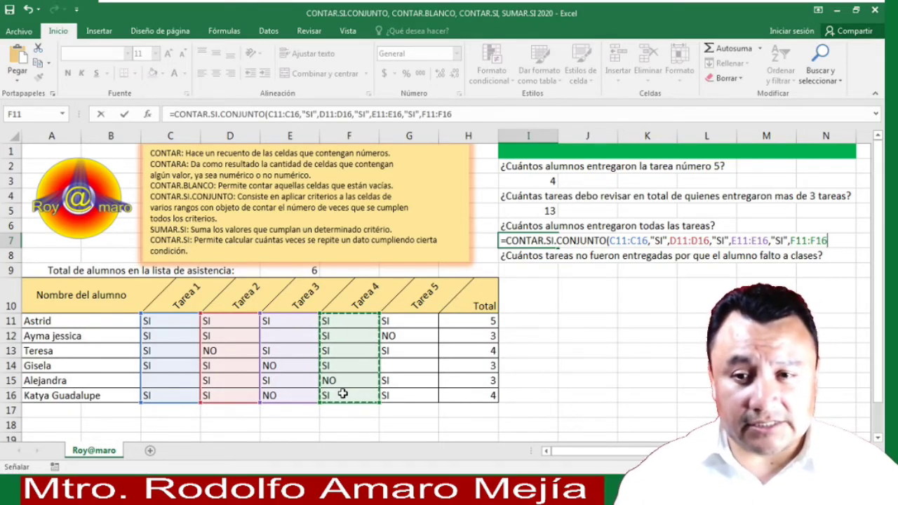
{"action": "type", "text": ","}
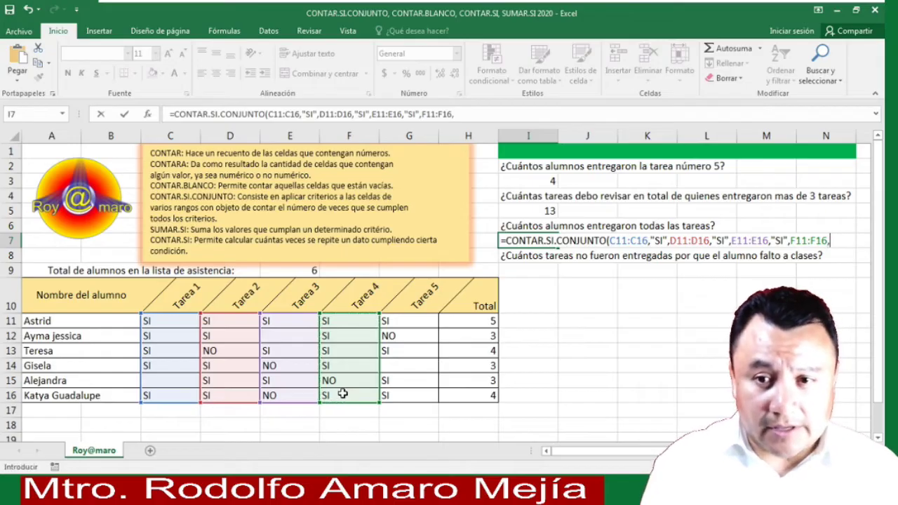
{"action": "type", "text": "\"SI\","}
{"action": "left_click_drag", "start_coordinate": [409, 323], "coordinate": [409, 398]}
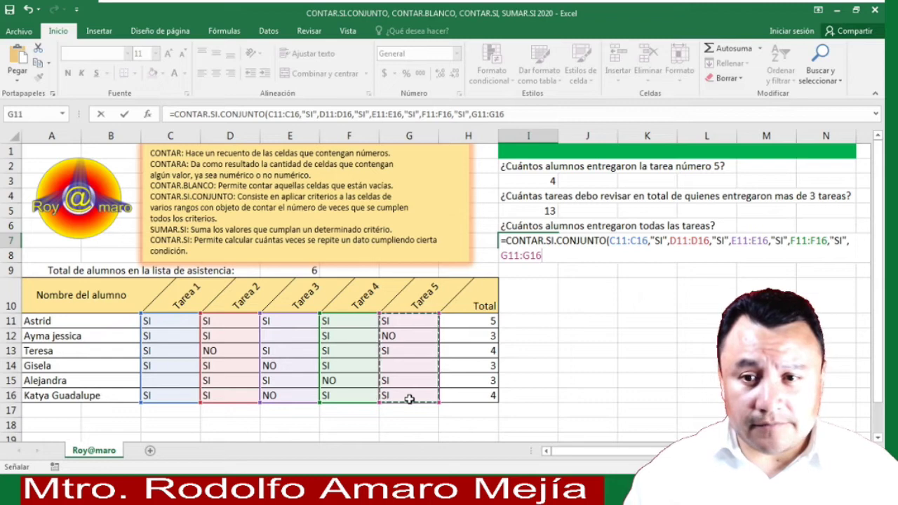
{"action": "type", "text": ",\"S"}
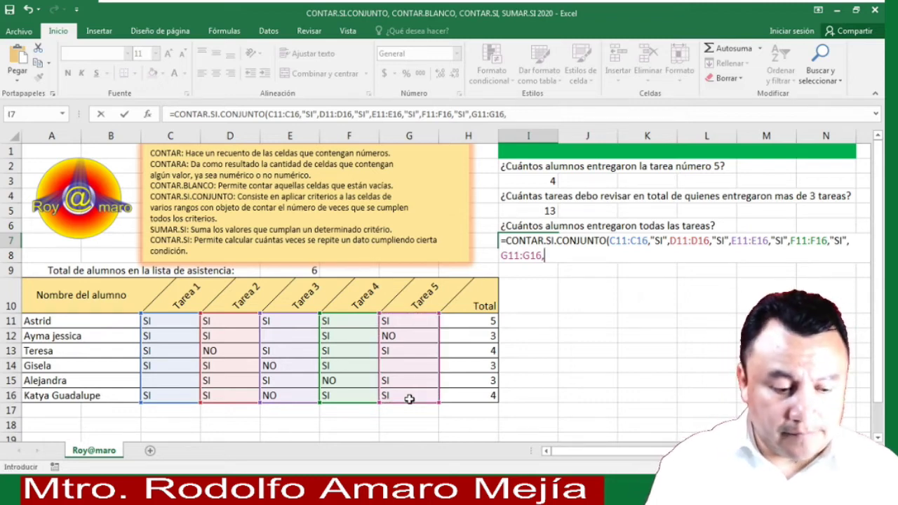
{"action": "type", "text": "I\""}
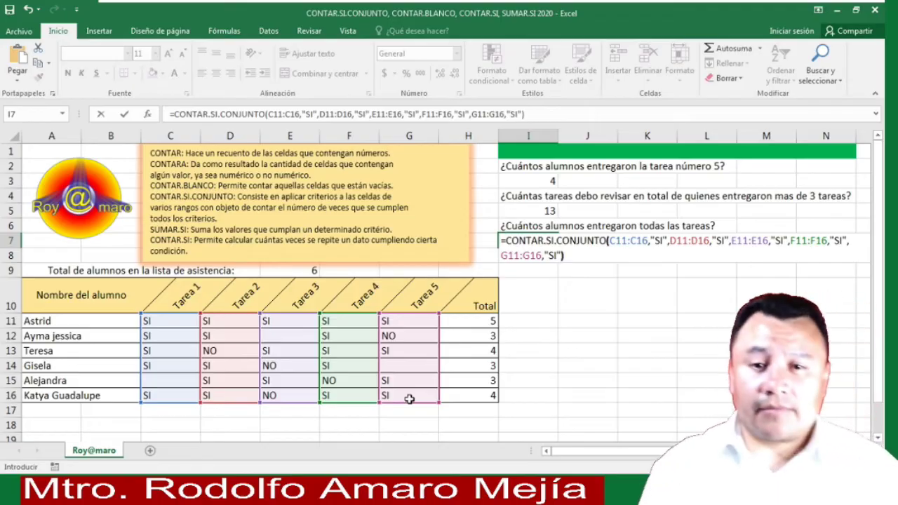
{"action": "type", "text": ")"}
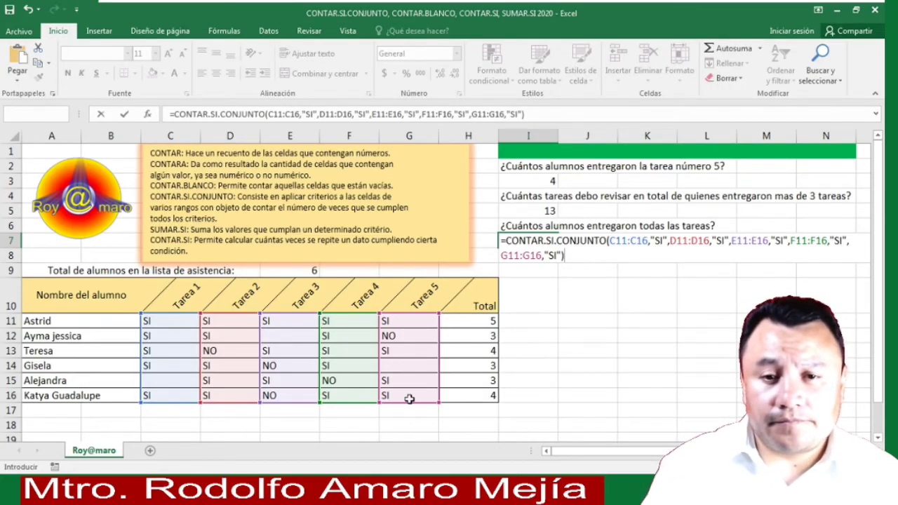
{"action": "key", "text": "Return"}
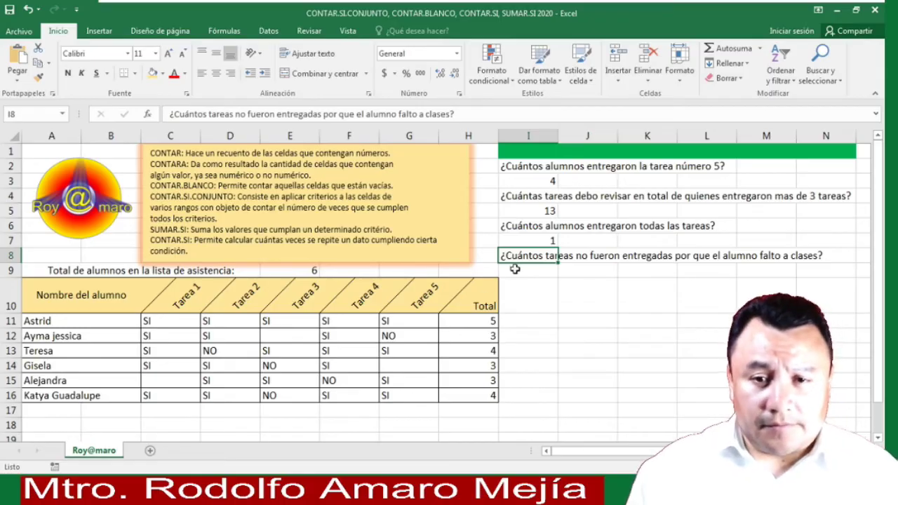
- Check the I7 count against the task entries, examining the NO cells in rows 12 to 16 and each Tarea entry in row 11
{"action": "left_click", "coordinate": [524, 239]}
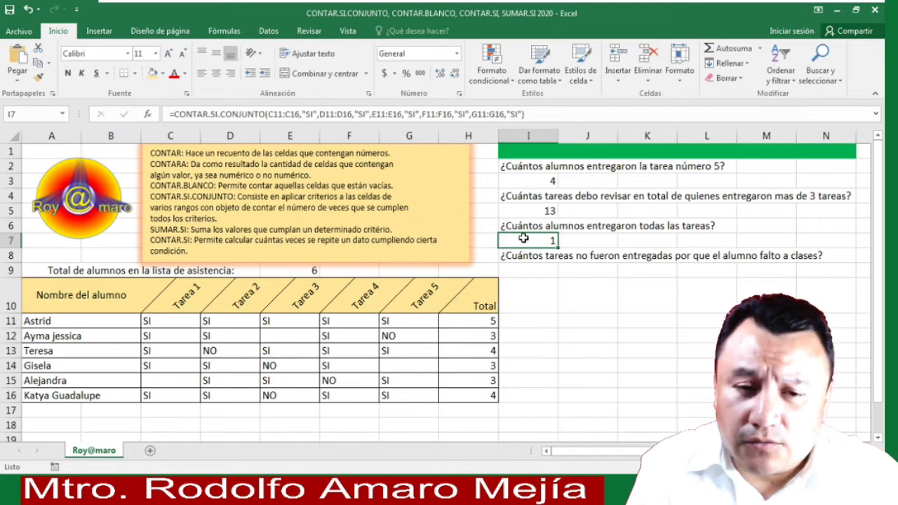
{"action": "left_click", "coordinate": [167, 396]}
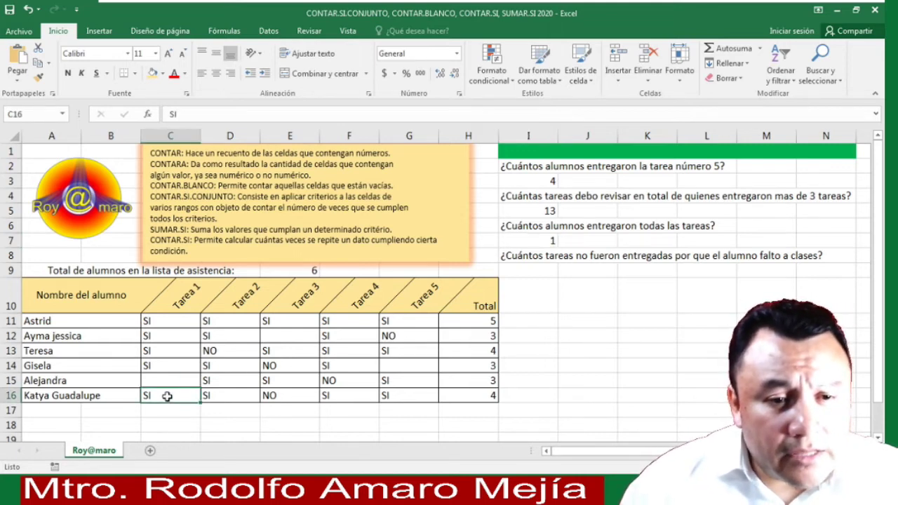
{"action": "left_click", "coordinate": [276, 398]}
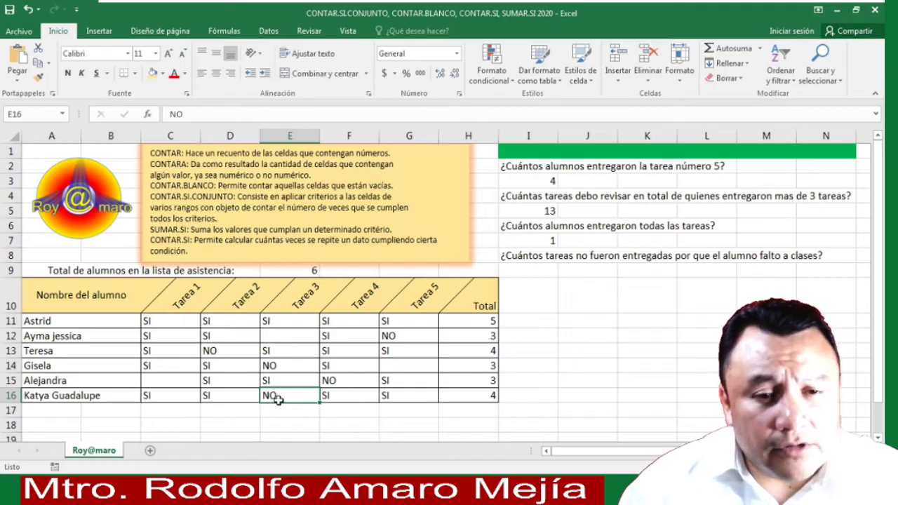
{"action": "left_click", "coordinate": [338, 381]}
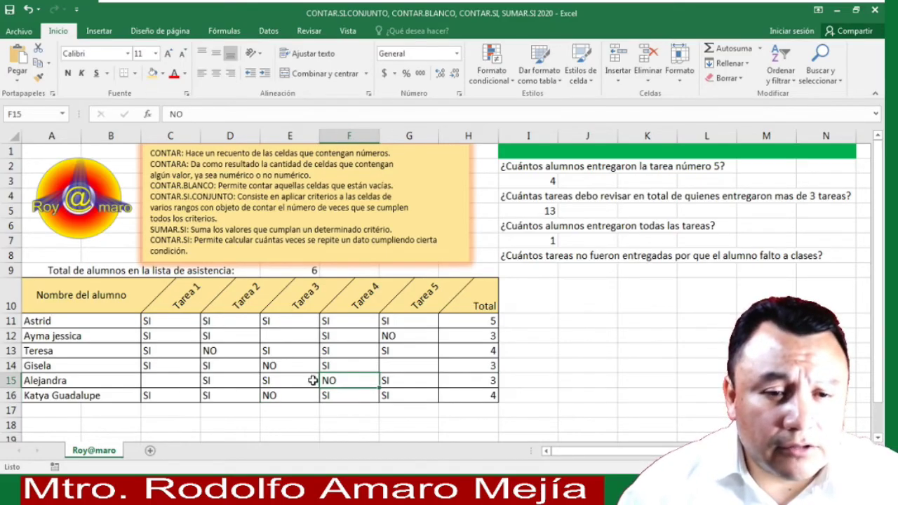
{"action": "left_click", "coordinate": [279, 364]}
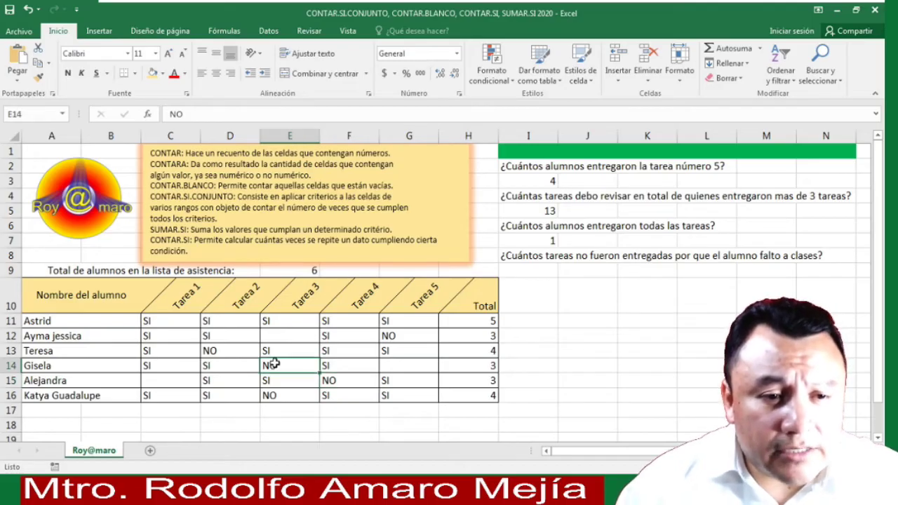
{"action": "left_click", "coordinate": [235, 351]}
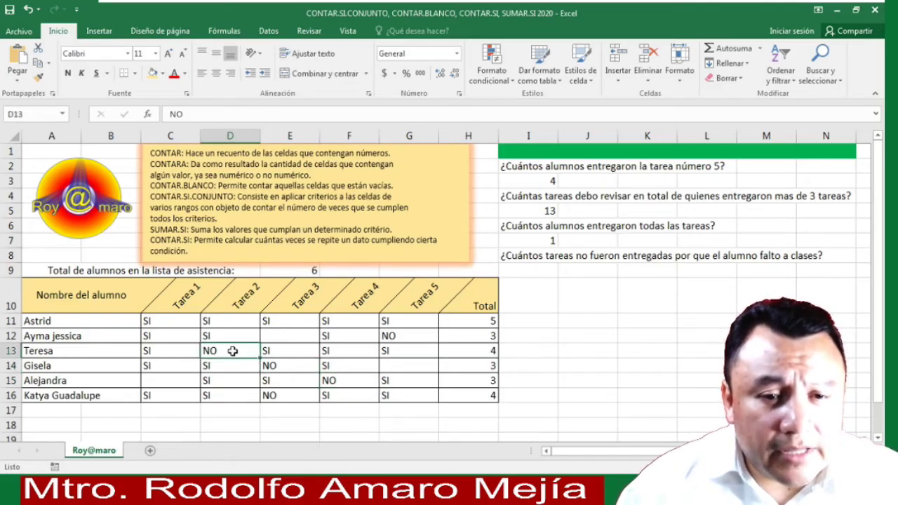
{"action": "left_click", "coordinate": [395, 339]}
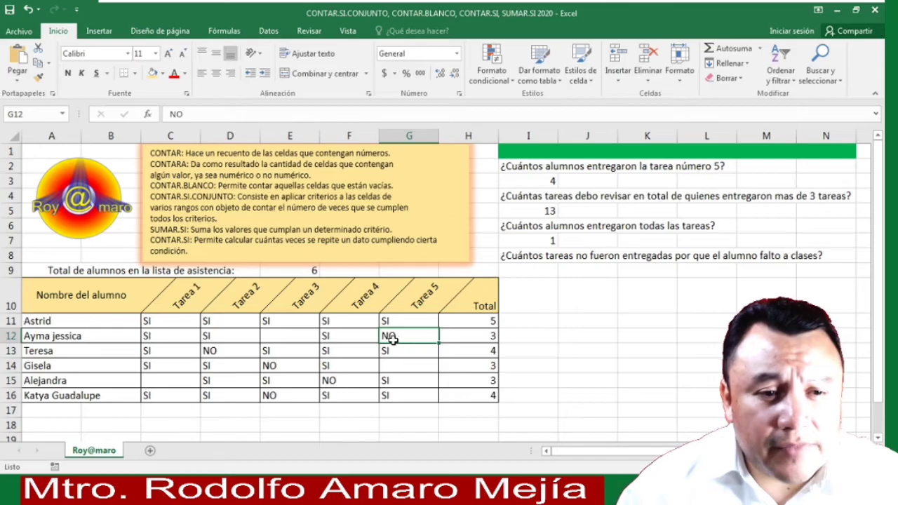
{"action": "left_click", "coordinate": [166, 319]}
{"action": "left_click", "coordinate": [215, 321]}
{"action": "left_click", "coordinate": [288, 322]}
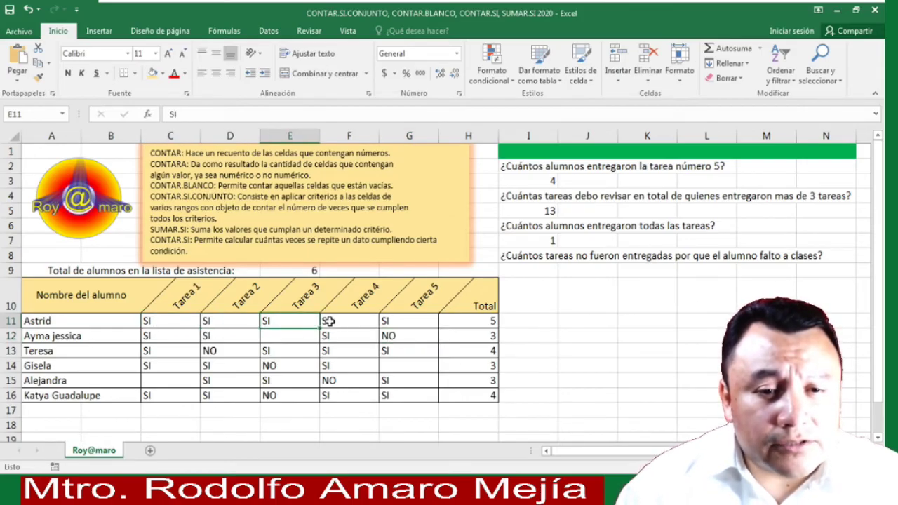
{"action": "left_click", "coordinate": [352, 321]}
{"action": "left_click", "coordinate": [402, 321]}
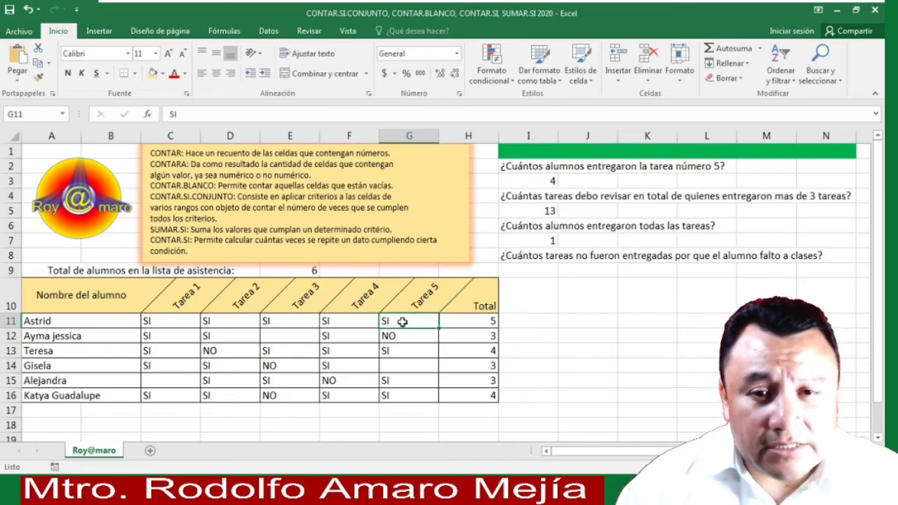
- Count the tasks missed through absence by entering =CONTAR.BLANCO(C11:G16) in I9
{"action": "left_click", "coordinate": [533, 245]}
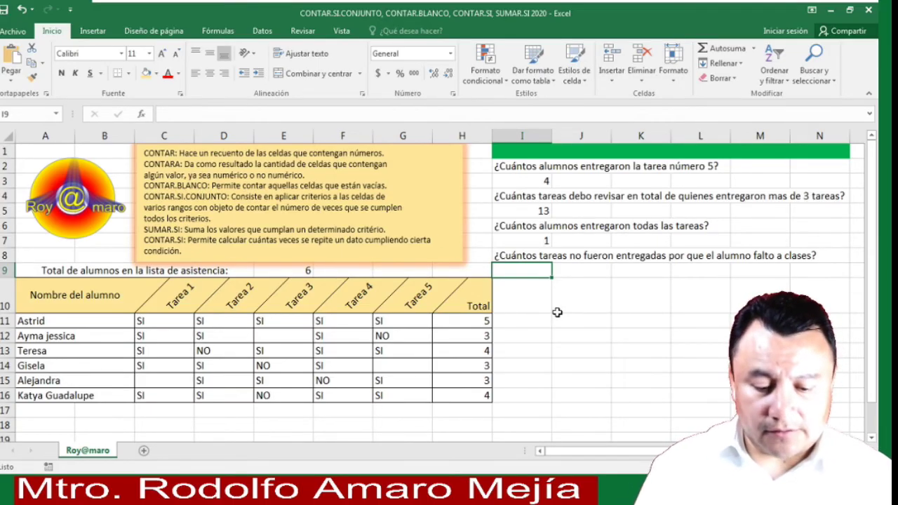
{"action": "type", "text": "=CONT"}
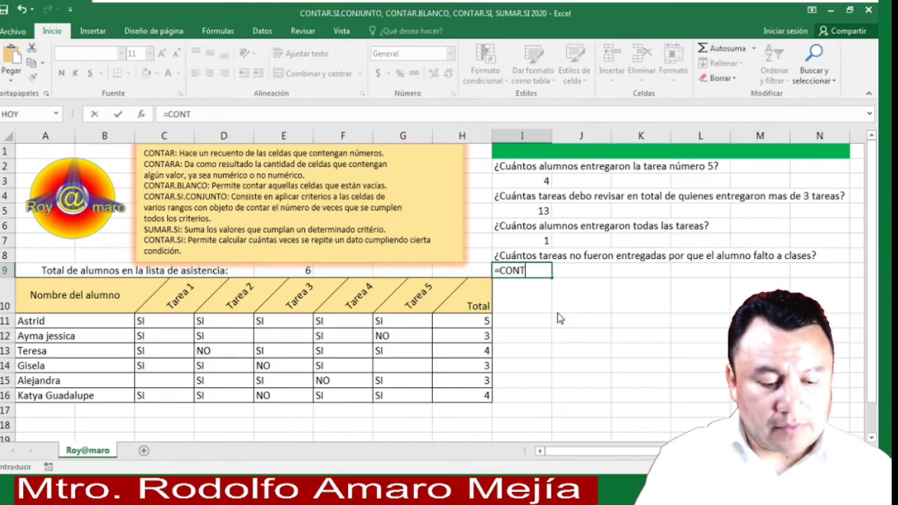
{"action": "type", "text": "AR.BLANCO"}
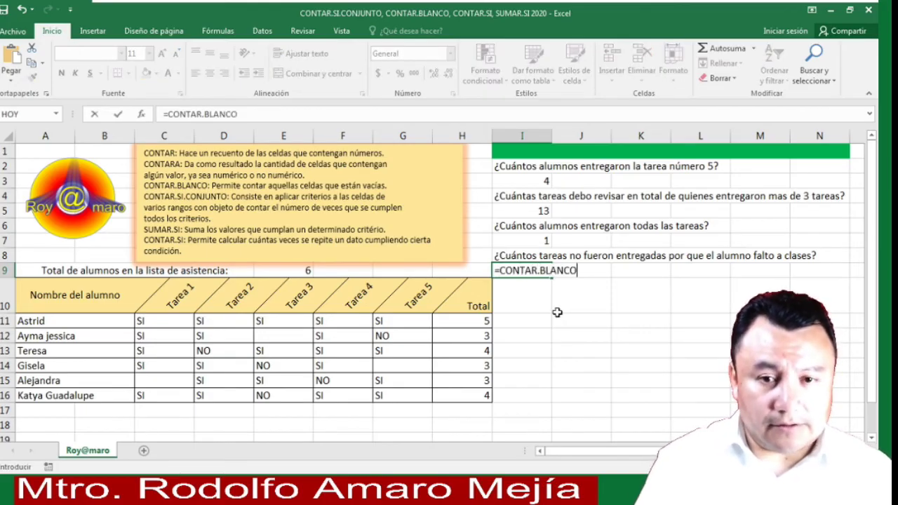
{"action": "type", "text": "("}
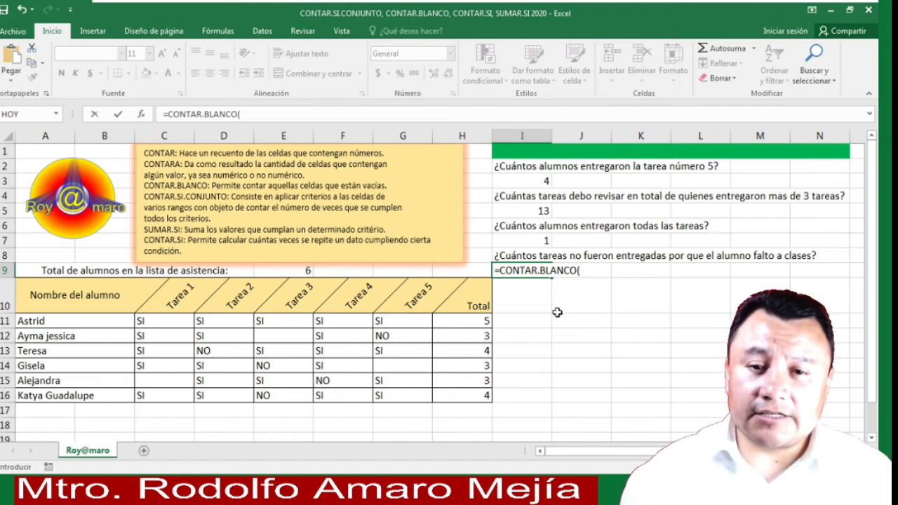
{"action": "left_click_drag", "start_coordinate": [168, 322], "coordinate": [295, 335]}
{"action": "left_click_drag", "start_coordinate": [328, 379], "coordinate": [397, 399]}
{"action": "type", "text": ")"}
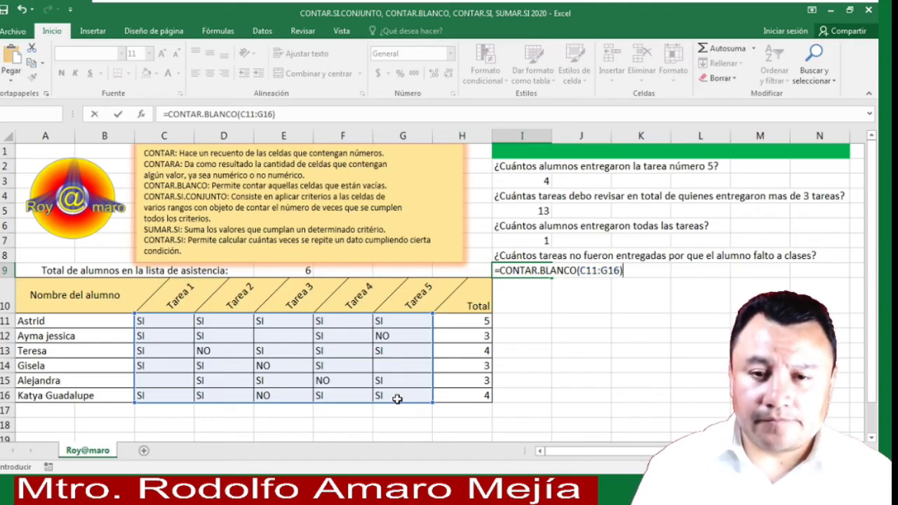
{"action": "key", "text": "Return"}
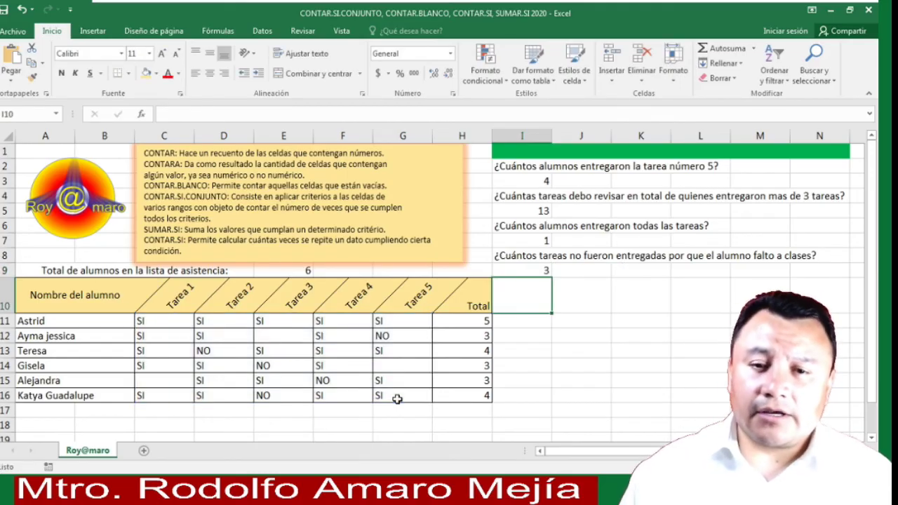
- Check the CONTAR.BLANCO result in I9 against the empty cells C15, E12 and G14 in the task table
{"action": "left_click", "coordinate": [629, 364]}
{"action": "left_click", "coordinate": [179, 373]}
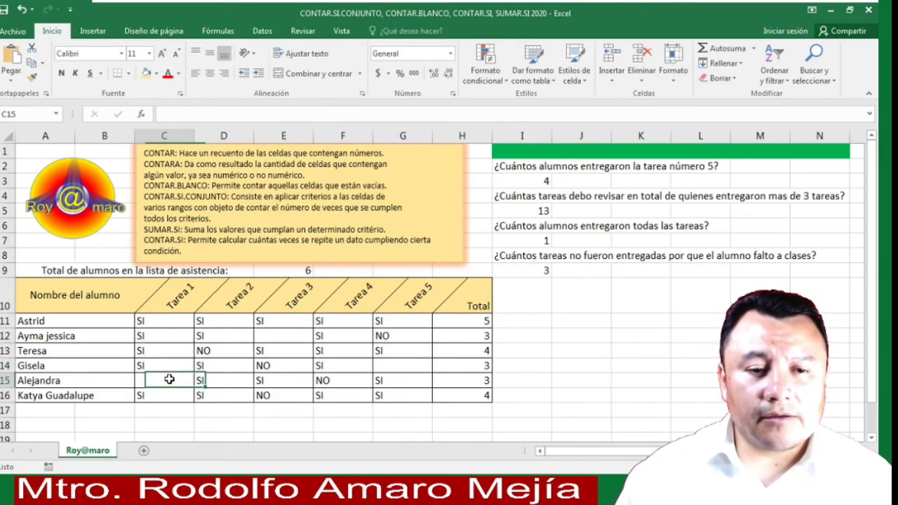
{"action": "left_click", "coordinate": [258, 336]}
{"action": "left_click", "coordinate": [397, 365]}
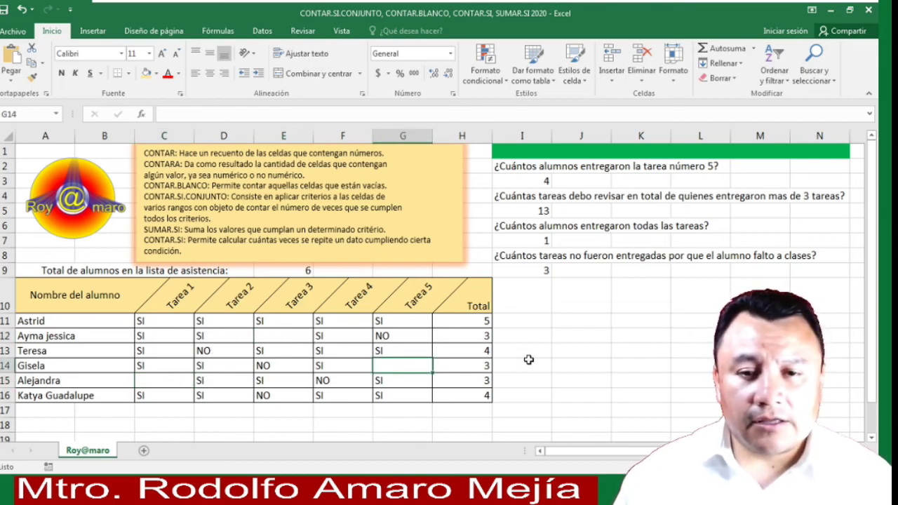
{"action": "left_click", "coordinate": [625, 366]}
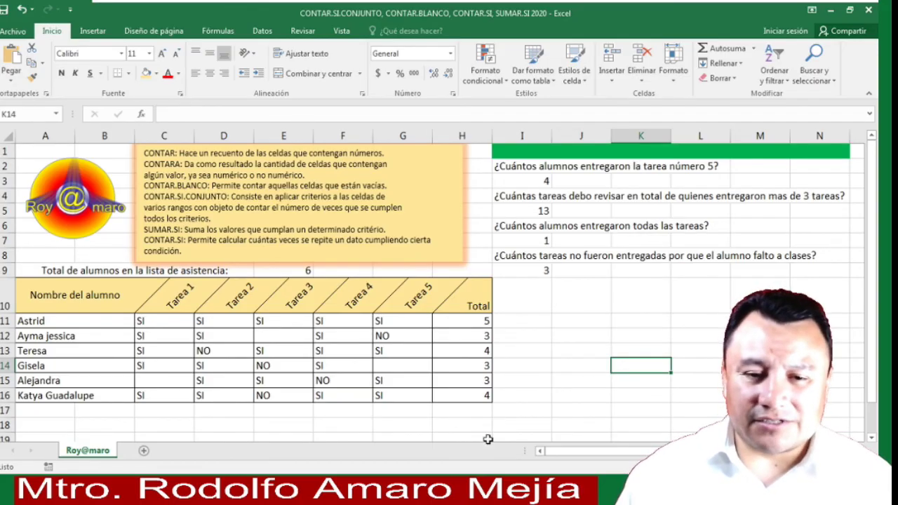
{"action": "left_click", "coordinate": [449, 496]}
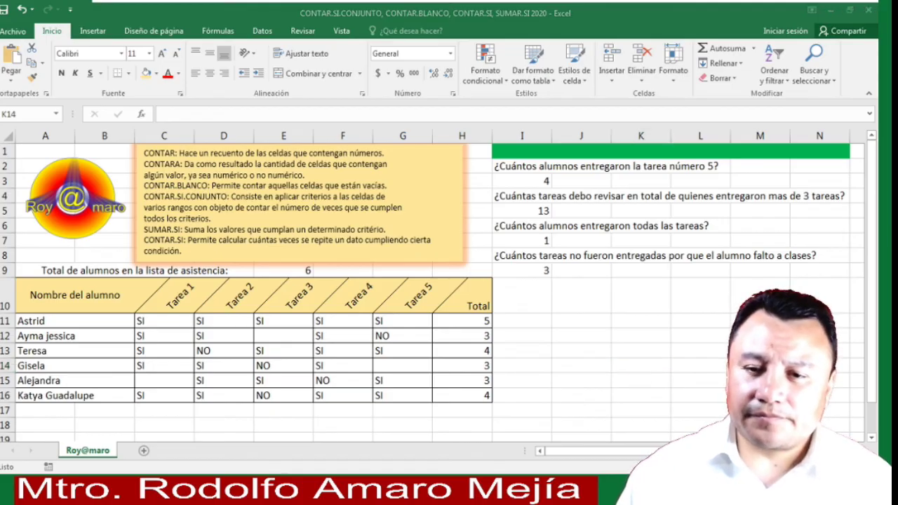